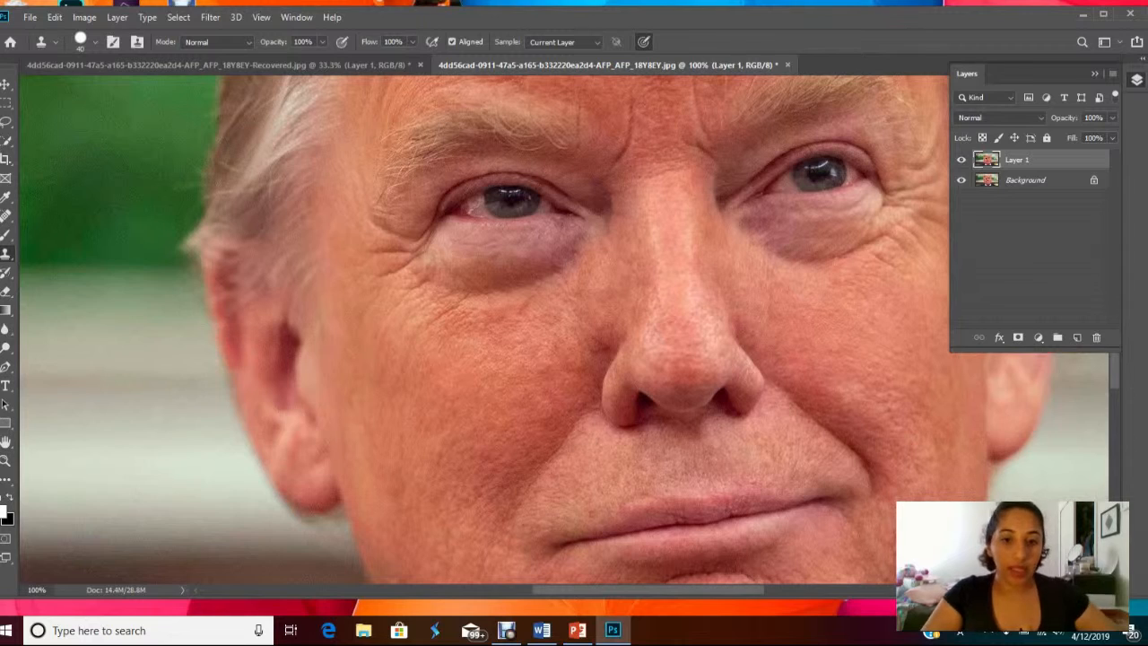
{"action": "left_click_drag", "start_coordinate": [557, 341], "coordinate": [474, 301]}
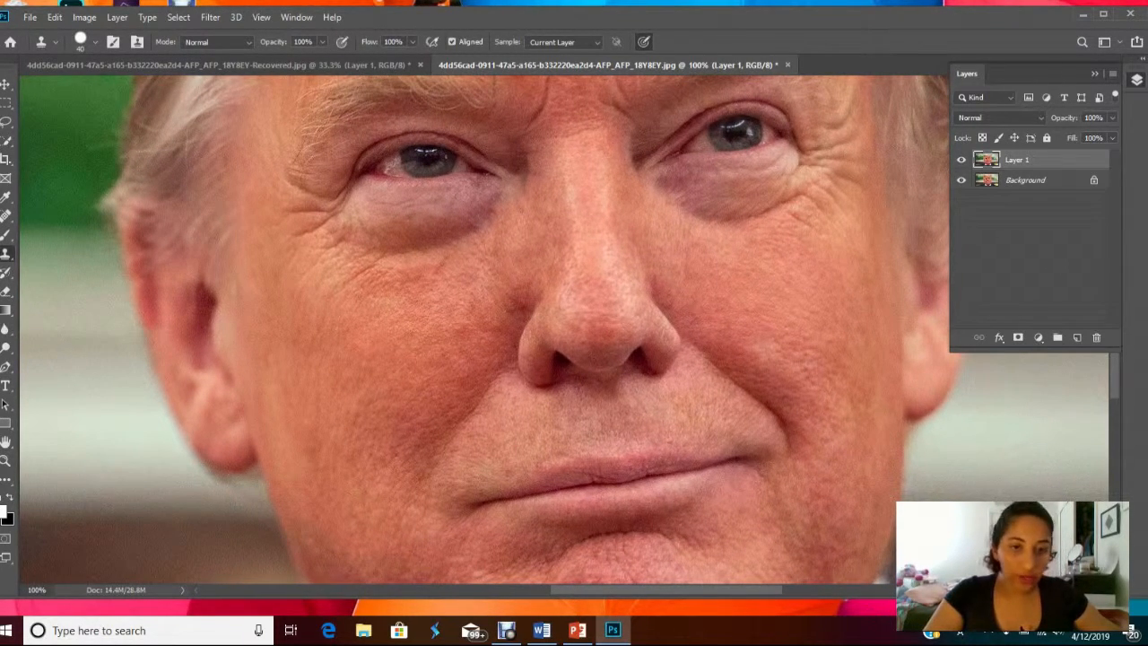
{"action": "left_click_drag", "start_coordinate": [556, 197], "coordinate": [619, 223]}
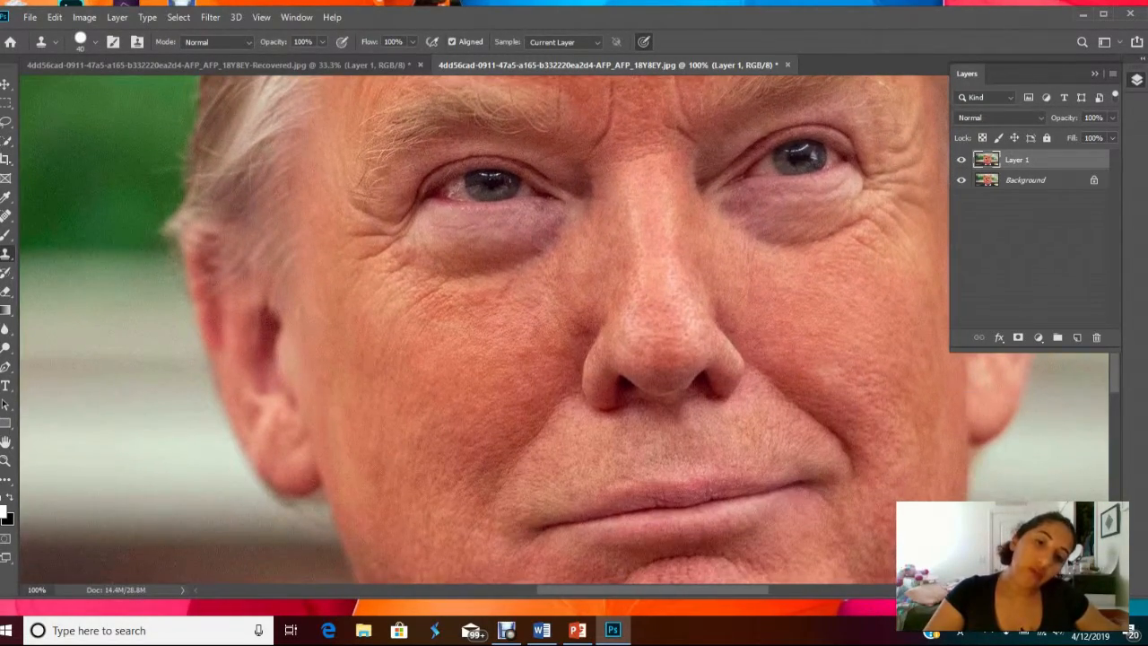
{"action": "left_click_drag", "start_coordinate": [619, 376], "coordinate": [464, 421]}
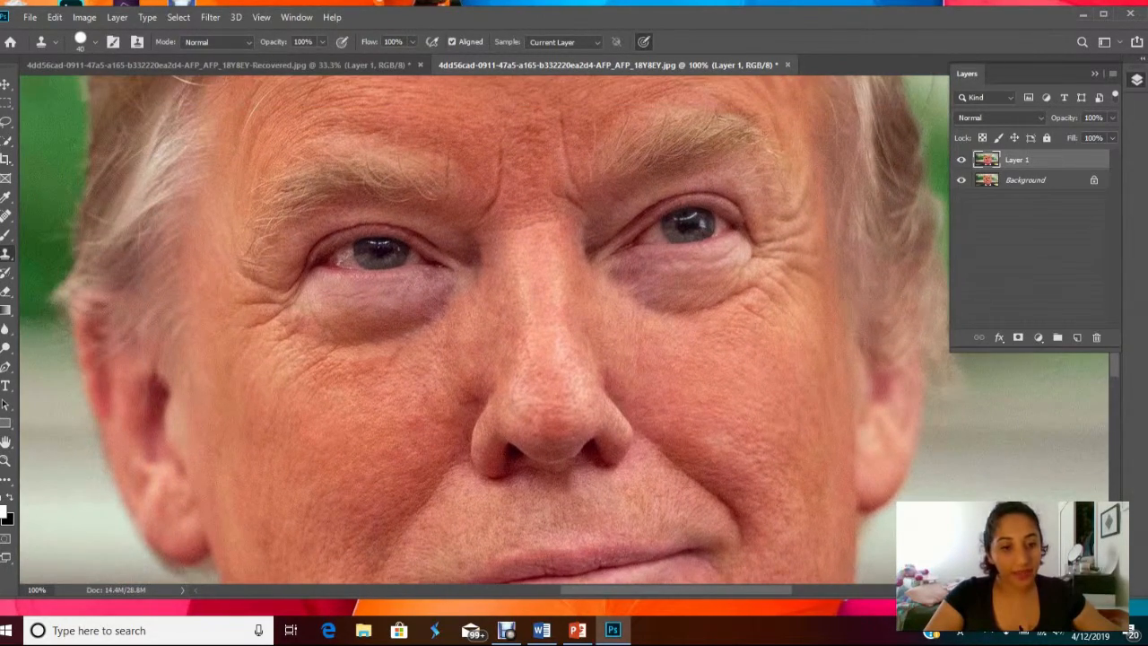
{"action": "left_click_drag", "start_coordinate": [468, 417], "coordinate": [503, 329]}
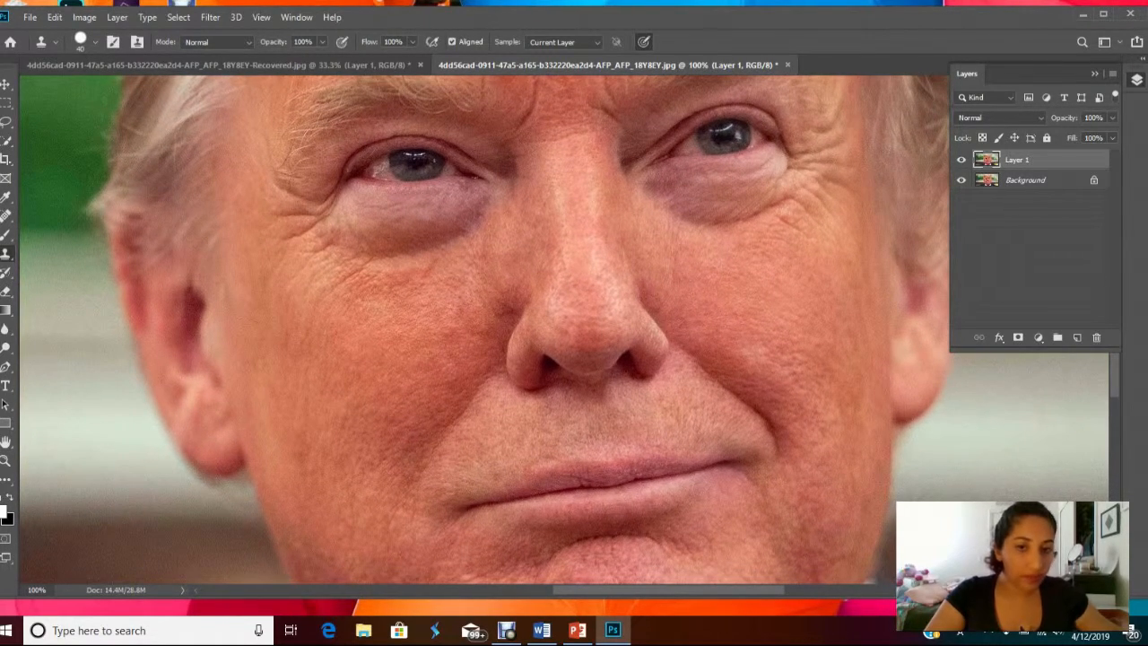
{"action": "left_click_drag", "start_coordinate": [503, 329], "coordinate": [460, 317]}
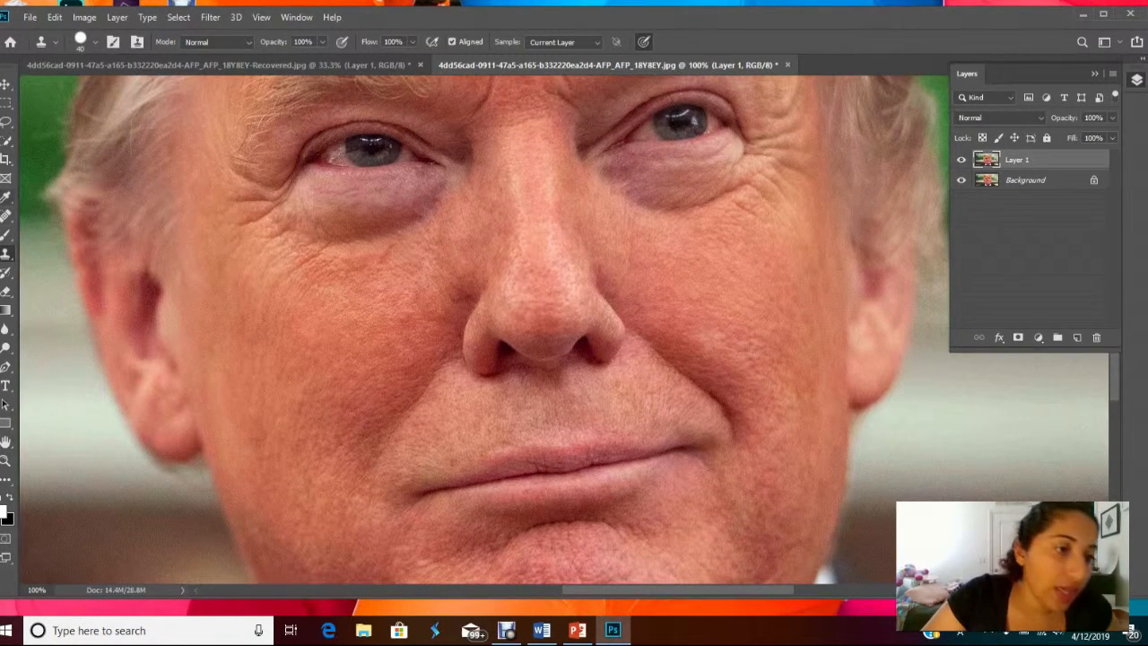
Configure the Clone Stamp tool with 25% opacity and 36% flow.
{"action": "left_click", "coordinate": [5, 254]}
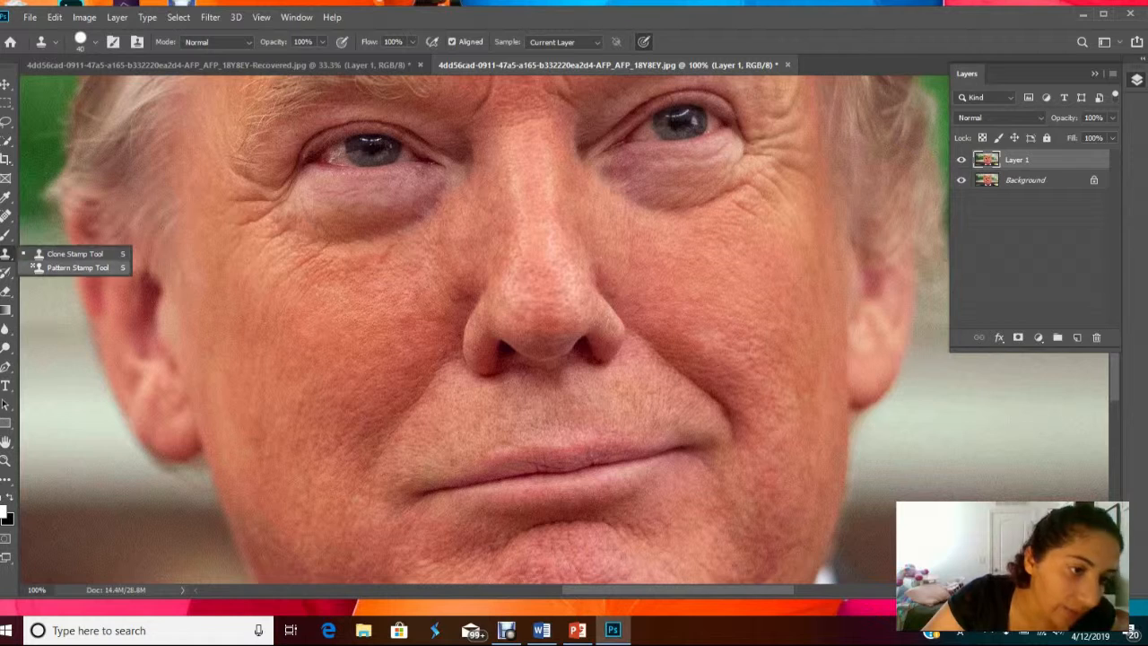
{"action": "left_click", "coordinate": [5, 254]}
{"action": "left_click", "coordinate": [6, 253]}
{"action": "left_click", "coordinate": [5, 254]}
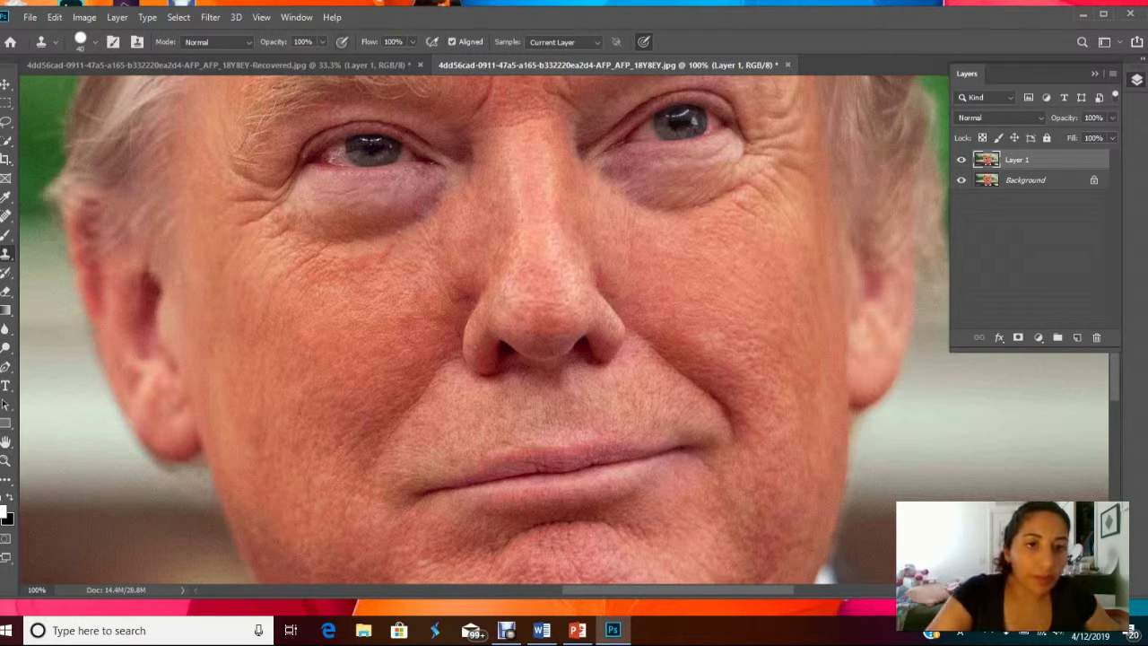
{"action": "left_click", "coordinate": [321, 42]}
{"action": "left_click_drag", "start_coordinate": [322, 59], "coordinate": [271, 58]}
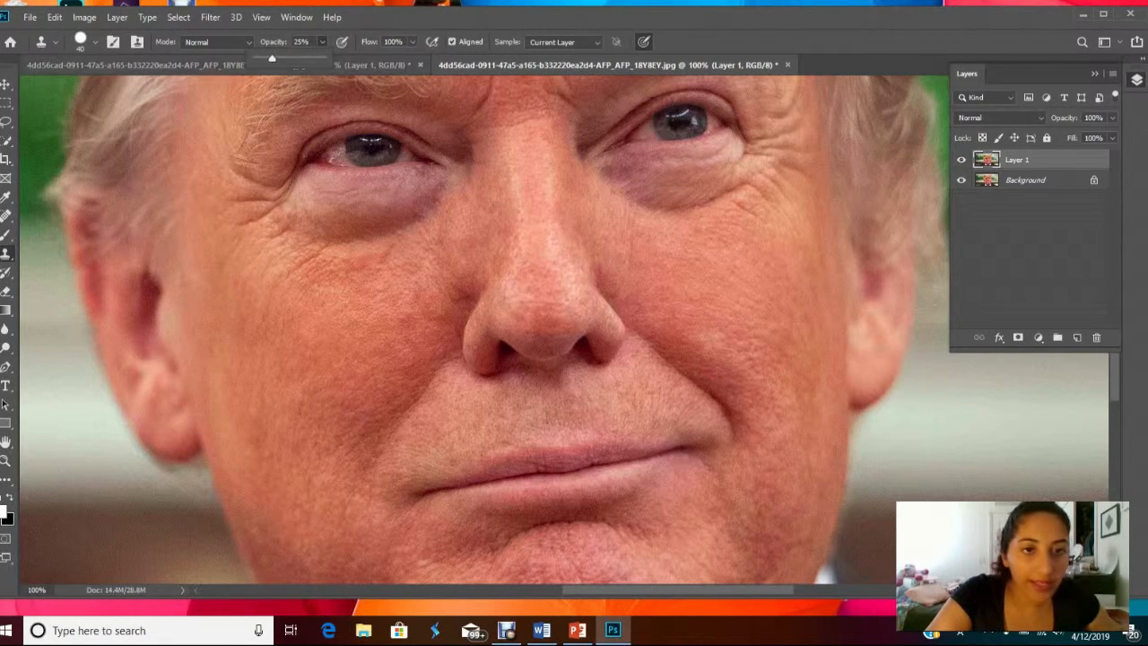
{"action": "left_click", "coordinate": [412, 42]}
{"action": "left_click_drag", "start_coordinate": [415, 58], "coordinate": [368, 58]}
Clone nearby skin over the wrinkles beside the eye and the creases between the eyebrows on Layer 1.
{"action": "left_click", "coordinate": [251, 244]}
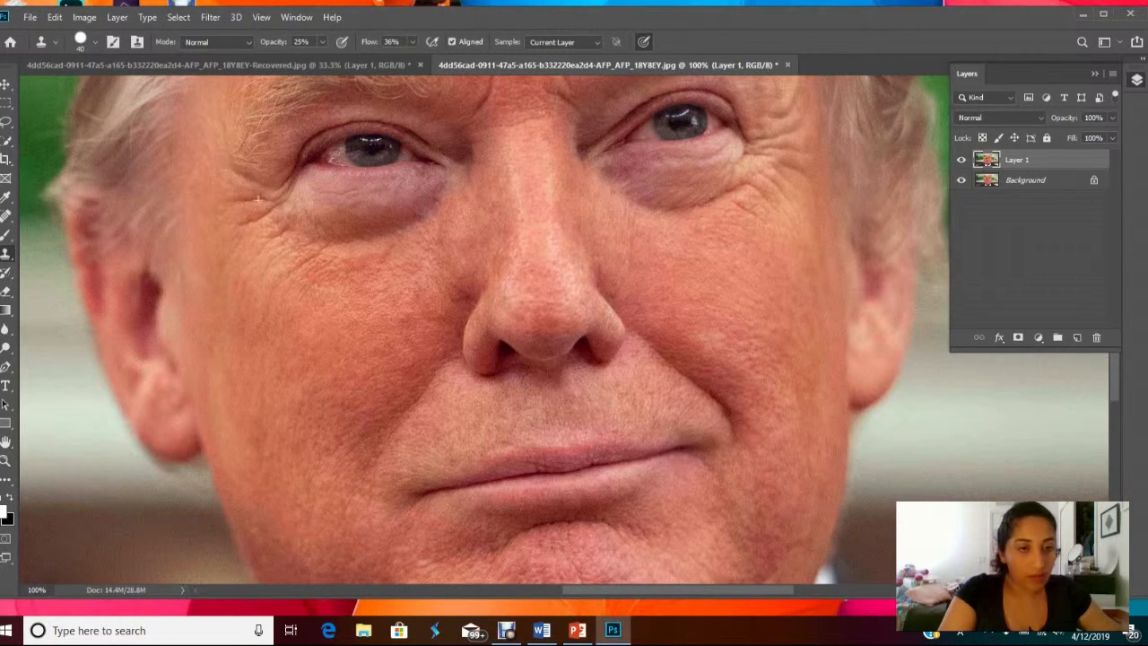
{"action": "left_click", "coordinate": [256, 218]}
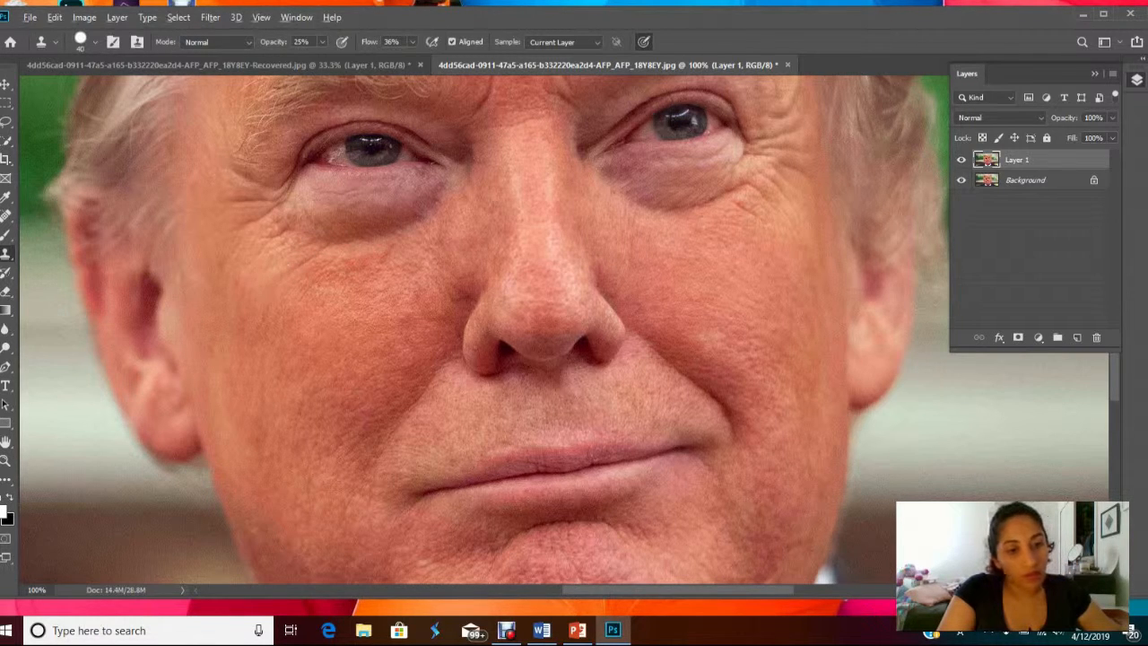
{"action": "left_click_drag", "start_coordinate": [484, 102], "coordinate": [417, 280]}
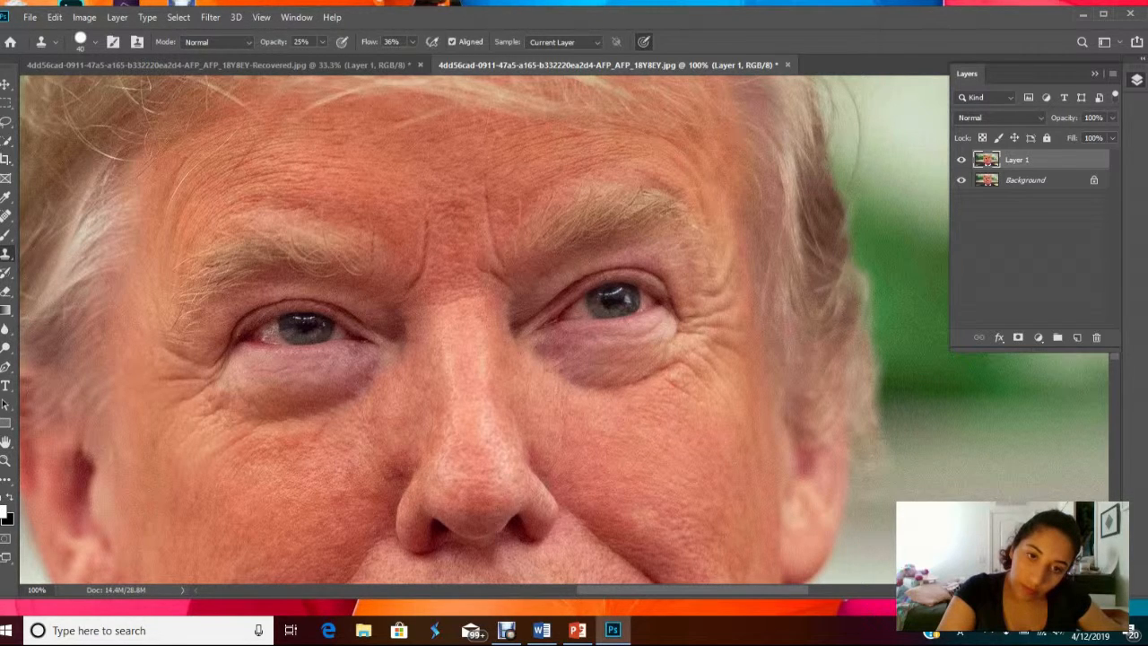
{"action": "left_click_drag", "start_coordinate": [427, 262], "coordinate": [427, 233]}
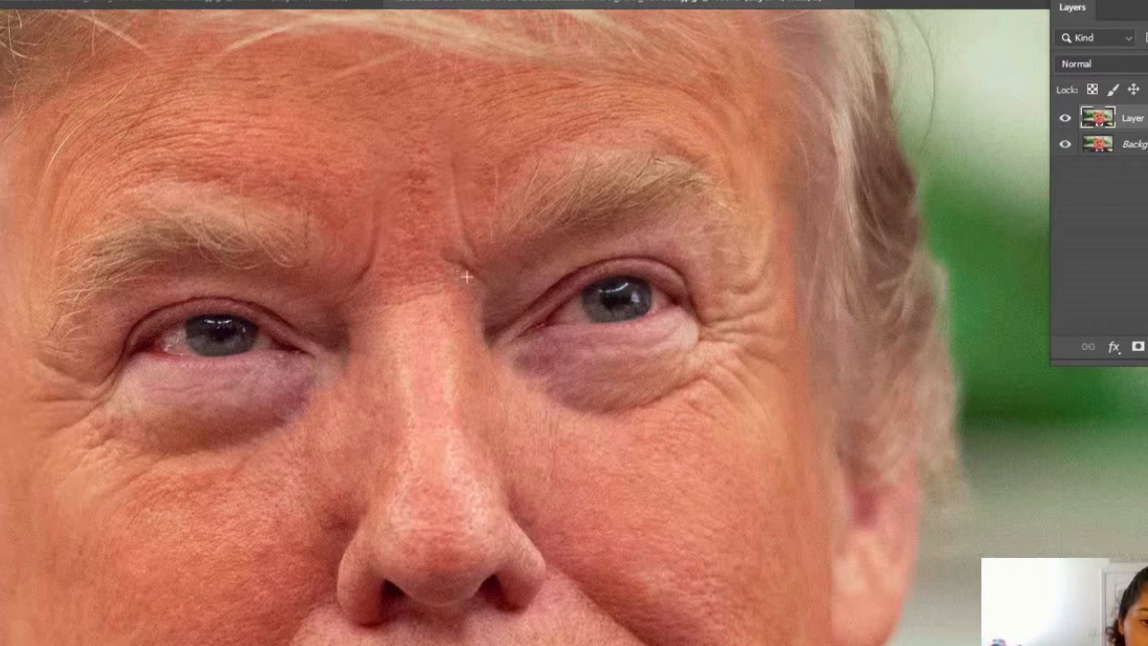
{"action": "left_click", "coordinate": [377, 320]}
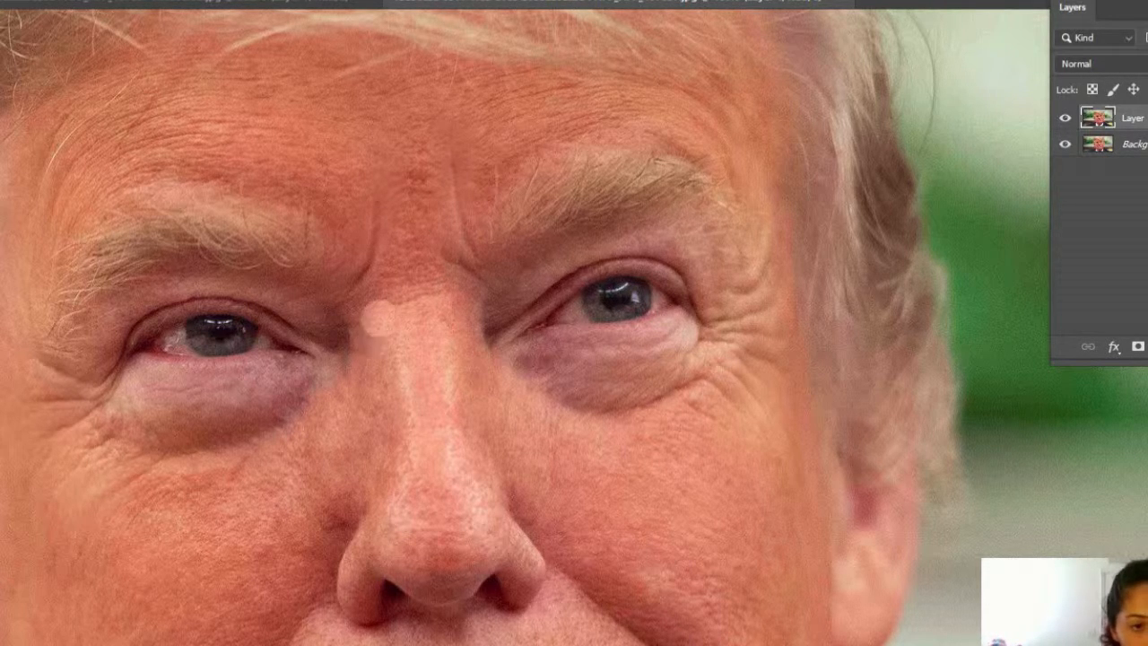
Hide and show Layer 1 to compare the retouched skin with the original photo.
{"action": "left_click", "coordinate": [1065, 117]}
{"action": "left_click", "coordinate": [1064, 117]}
{"action": "left_click", "coordinate": [1065, 117]}
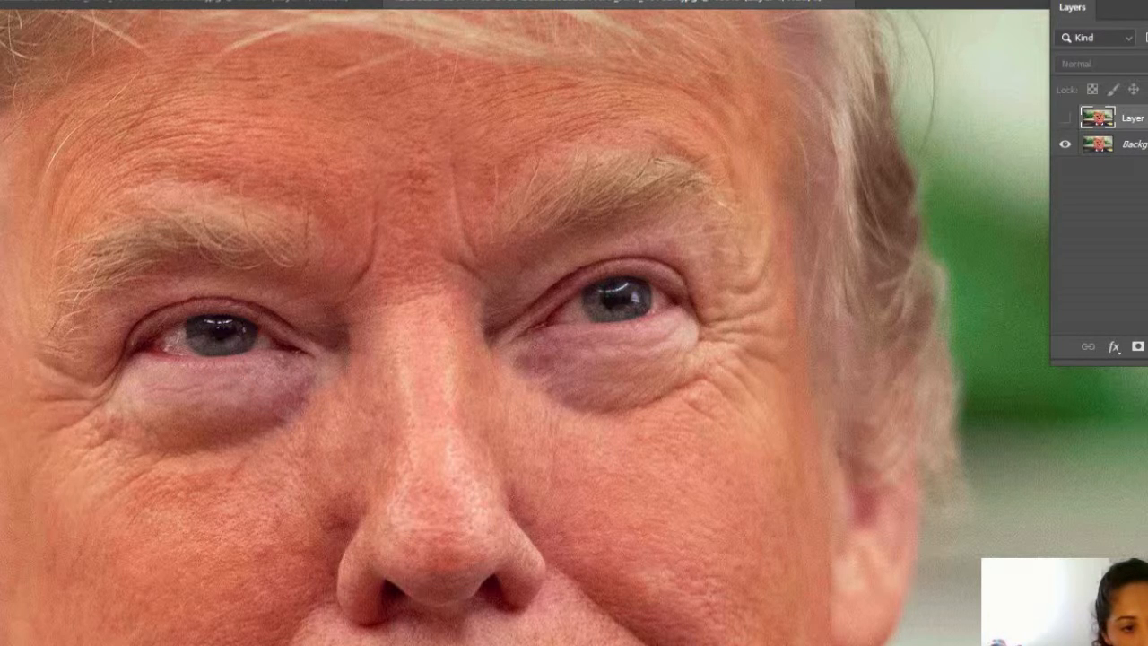
{"action": "left_click", "coordinate": [1065, 117]}
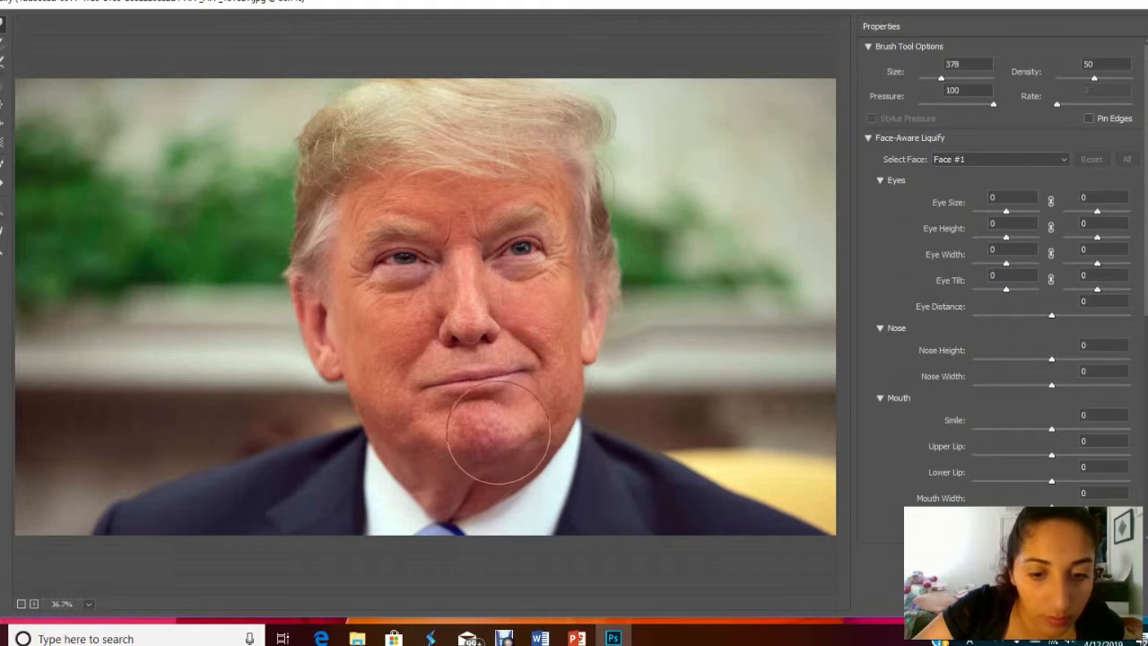
Reshape the face in Liquify with eye widths -74 and -47, second eye's height -45, nose height -72, upper lip -29 and lower lip 43.
{"action": "left_click", "coordinate": [2, 209]}
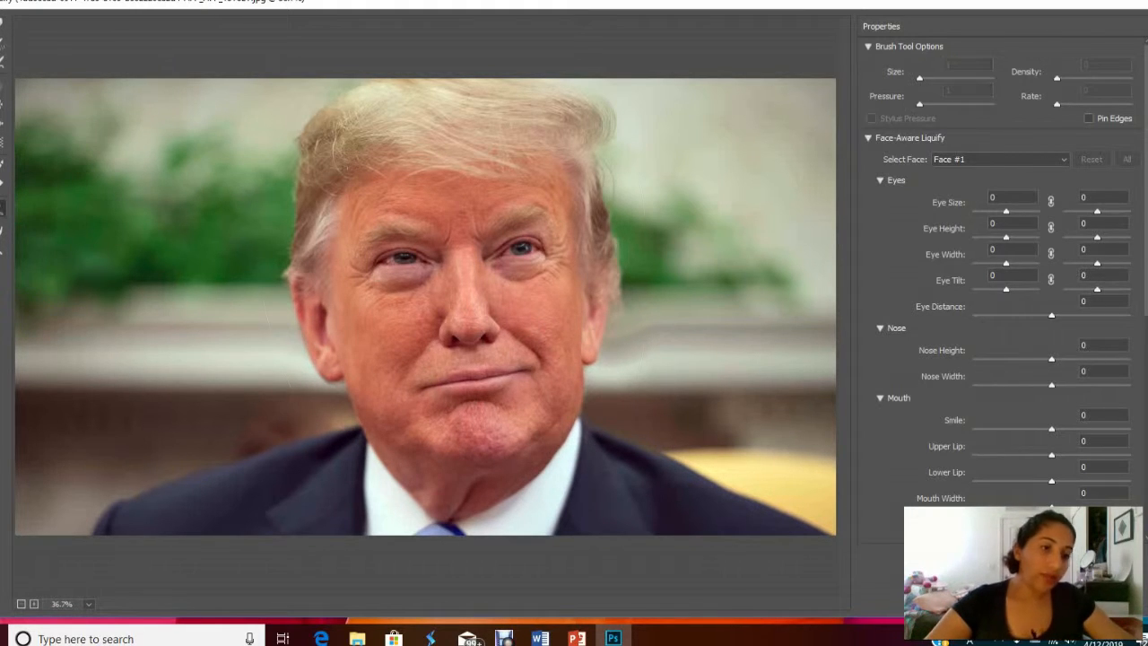
{"action": "mouse_move", "coordinate": [363, 262]}
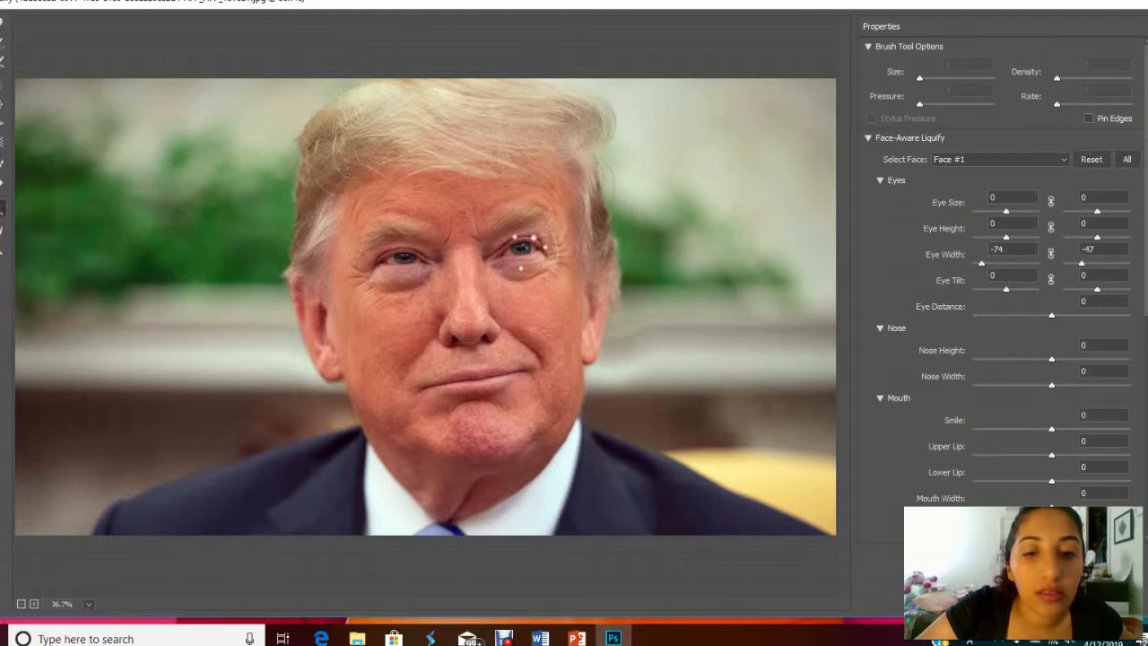
{"action": "left_click_drag", "start_coordinate": [470, 346], "coordinate": [470, 354]}
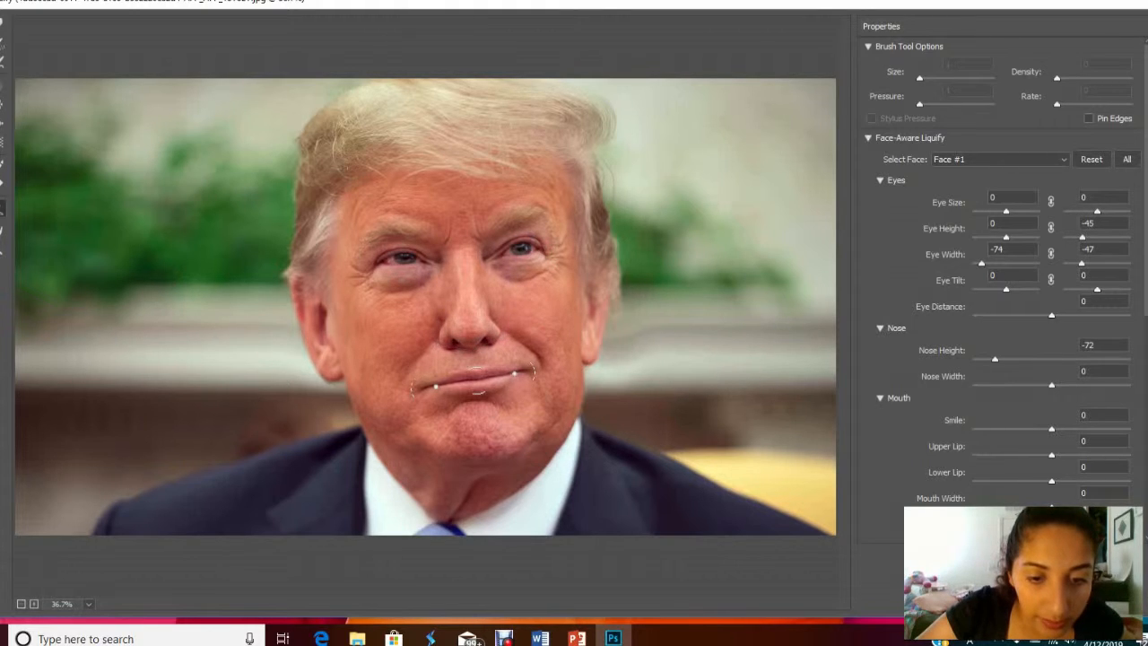
{"action": "left_click_drag", "start_coordinate": [476, 367], "coordinate": [475, 372]}
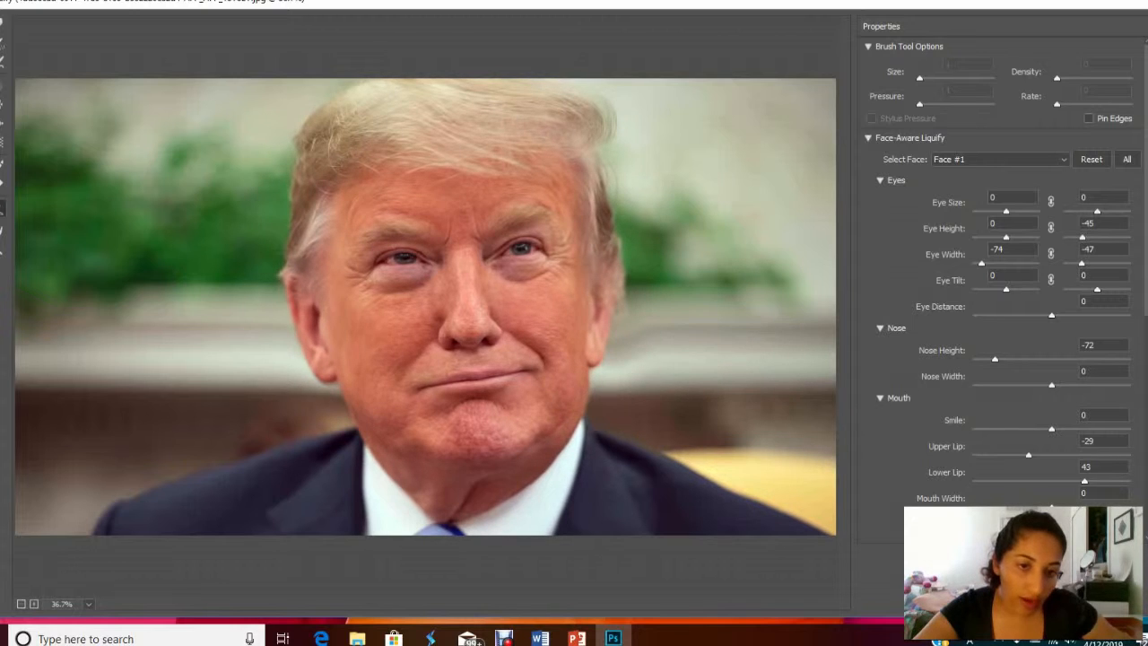
Try the Pucker brush at size 273 and the Bloat brush at size 418, switch to Forward Warp, and apply Liquify.
{"action": "left_click", "coordinate": [3, 108]}
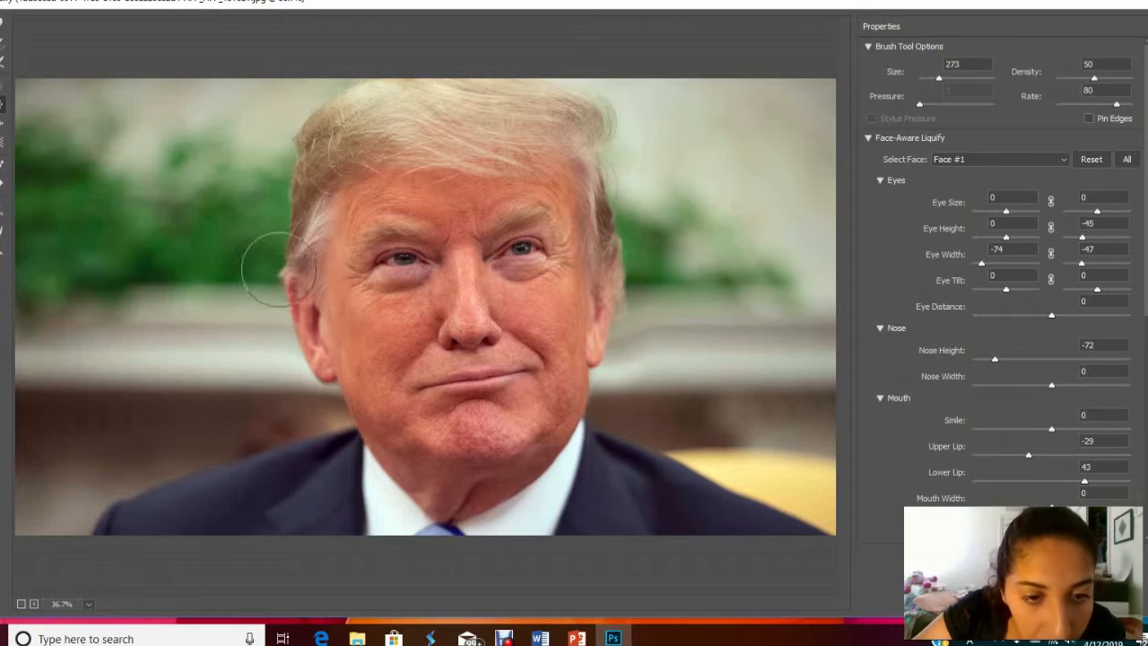
{"action": "left_click", "coordinate": [3, 123]}
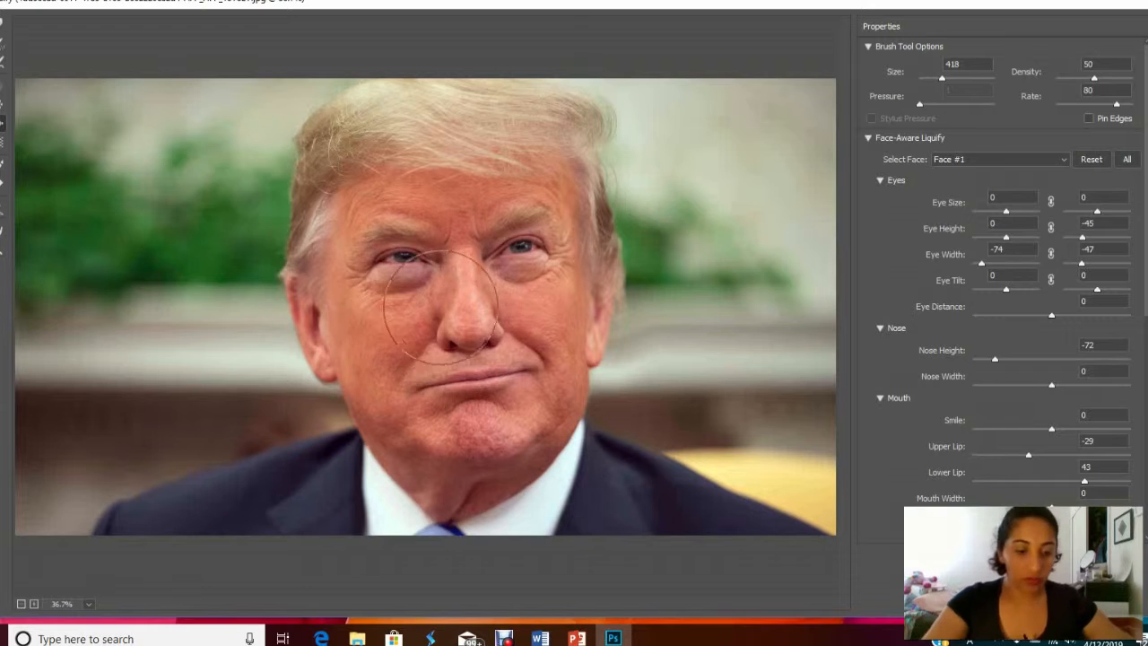
{"action": "left_click", "coordinate": [3, 24]}
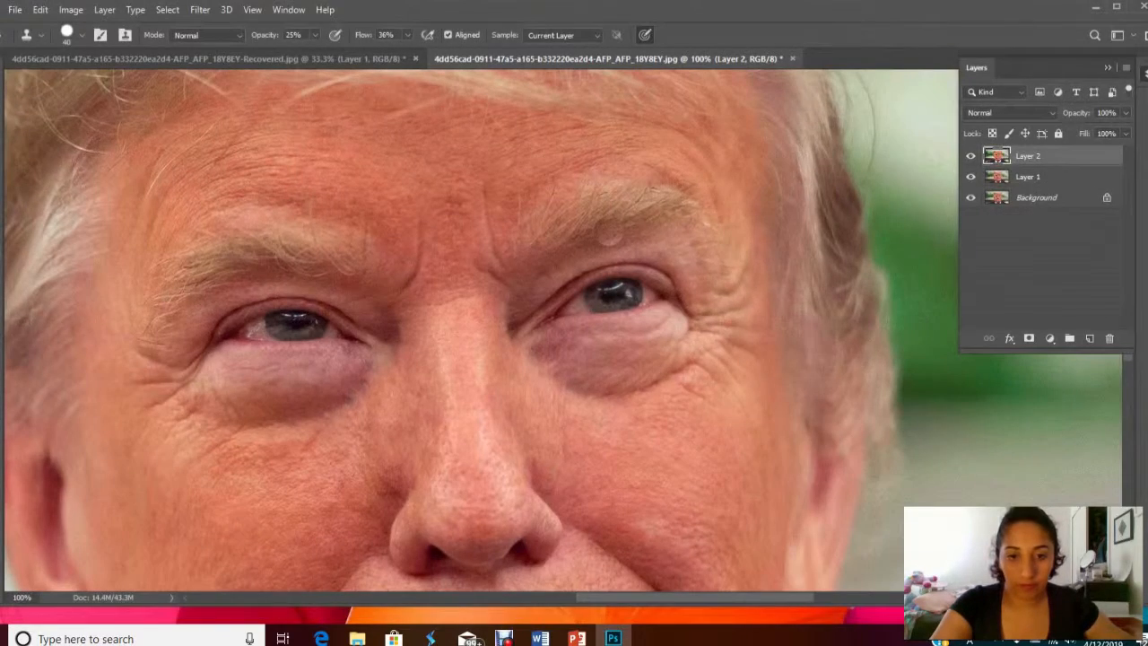
Compare the whole portrait with and without the liquified Layer 2 by toggling the layer's visibility.
{"action": "key", "text": "ctrl+minus"}
{"action": "key", "text": "ctrl+minus"}
{"action": "key", "text": "ctrl+minus"}
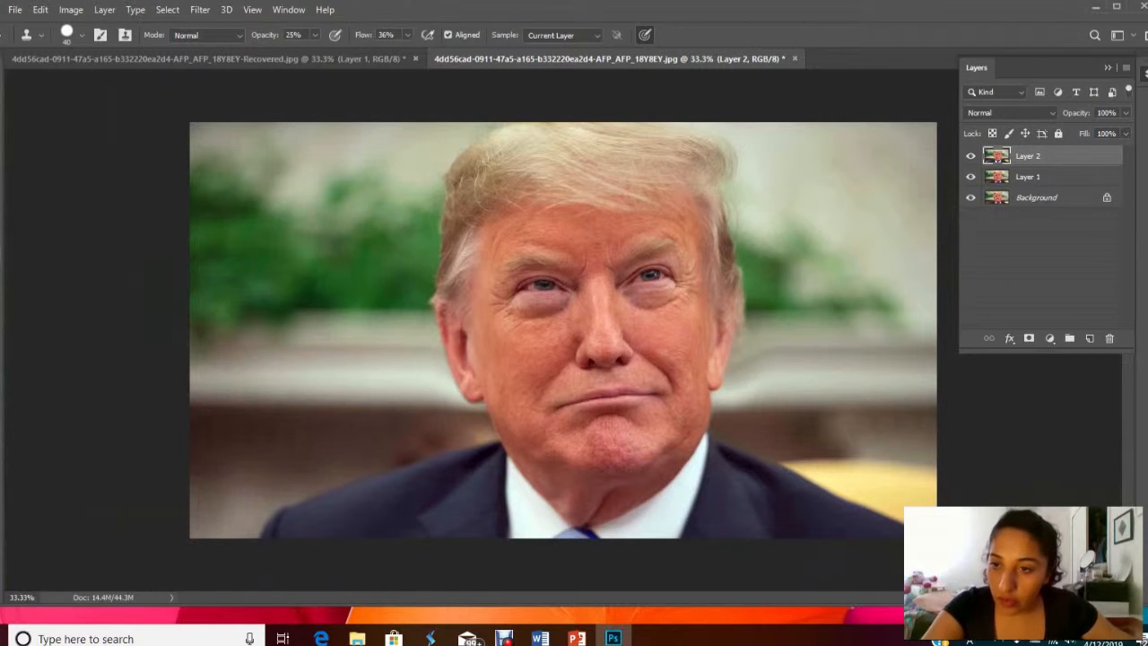
{"action": "left_click", "coordinate": [971, 155]}
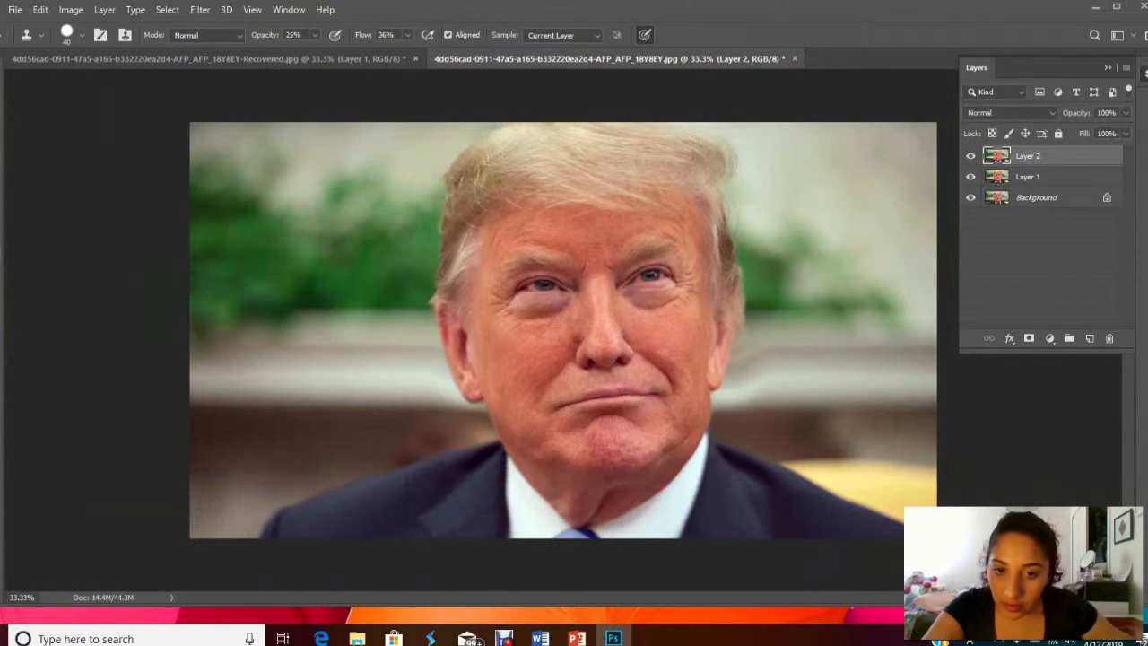
{"action": "key", "text": "ctrl+comma"}
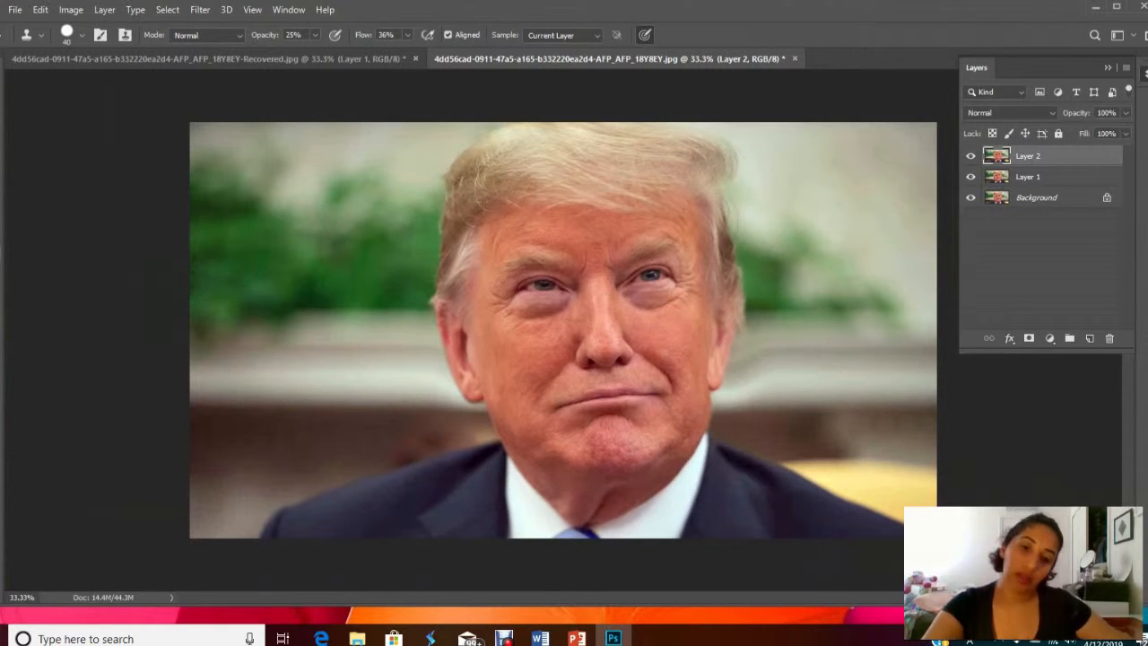
{"action": "key", "text": "ctrl+comma"}
{"action": "key", "text": "ctrl+comma"}
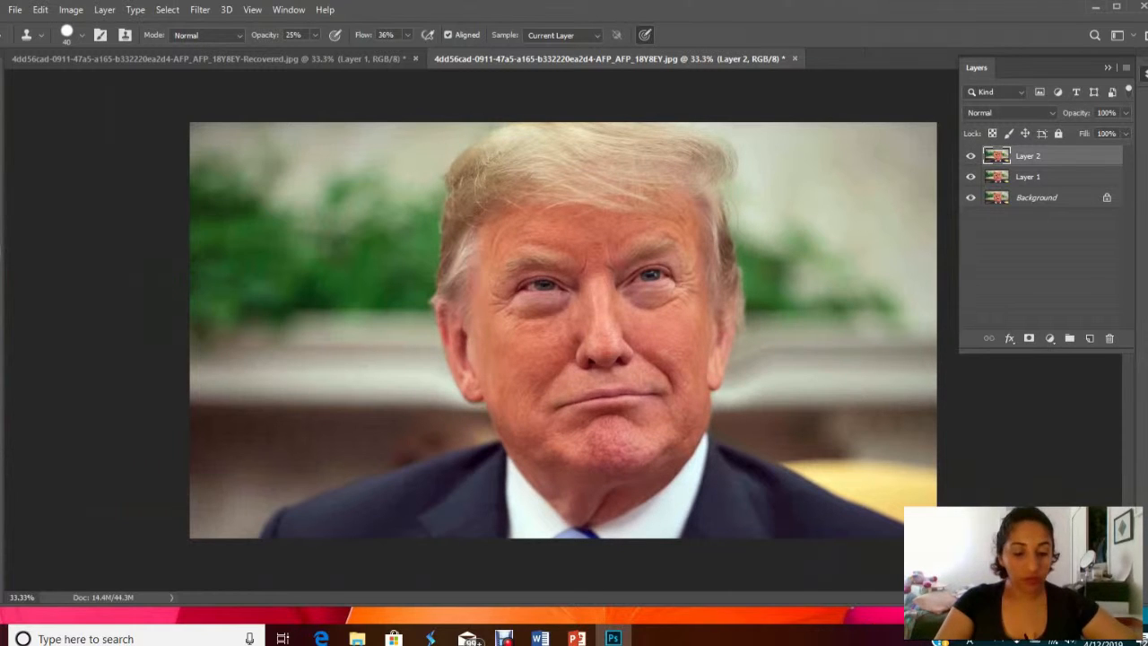
Duplicate Layer 2 and add a Curves adjustment above it, lowering the RGB curve in the midtones and shadows.
{"action": "key", "text": "ctrl+j"}
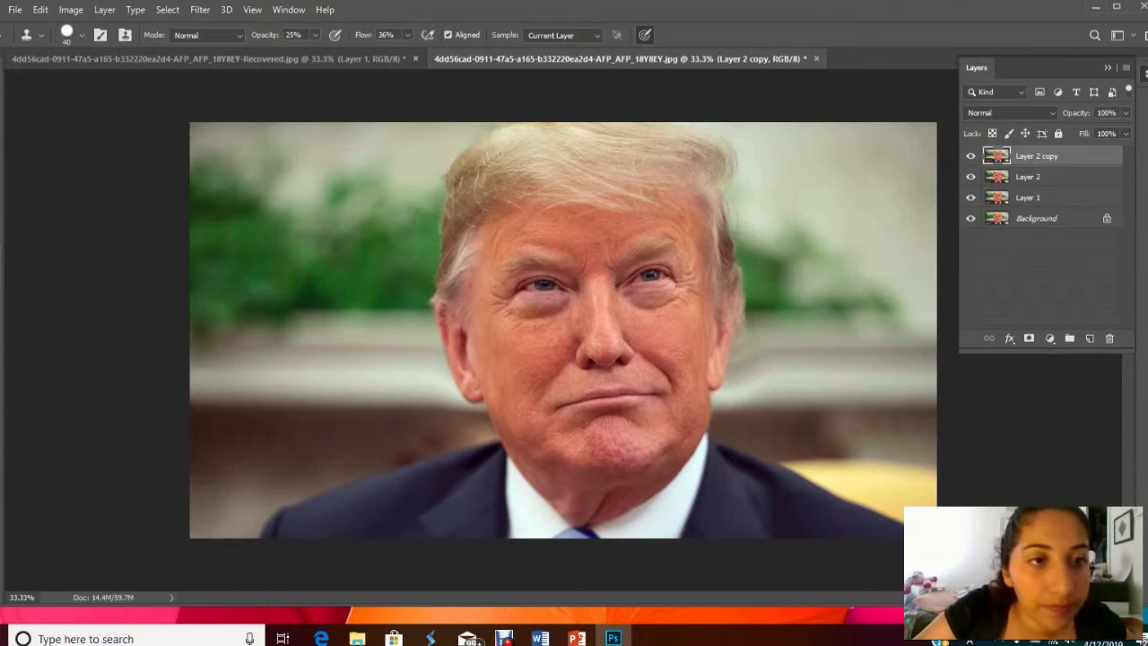
{"action": "left_click", "coordinate": [289, 9]}
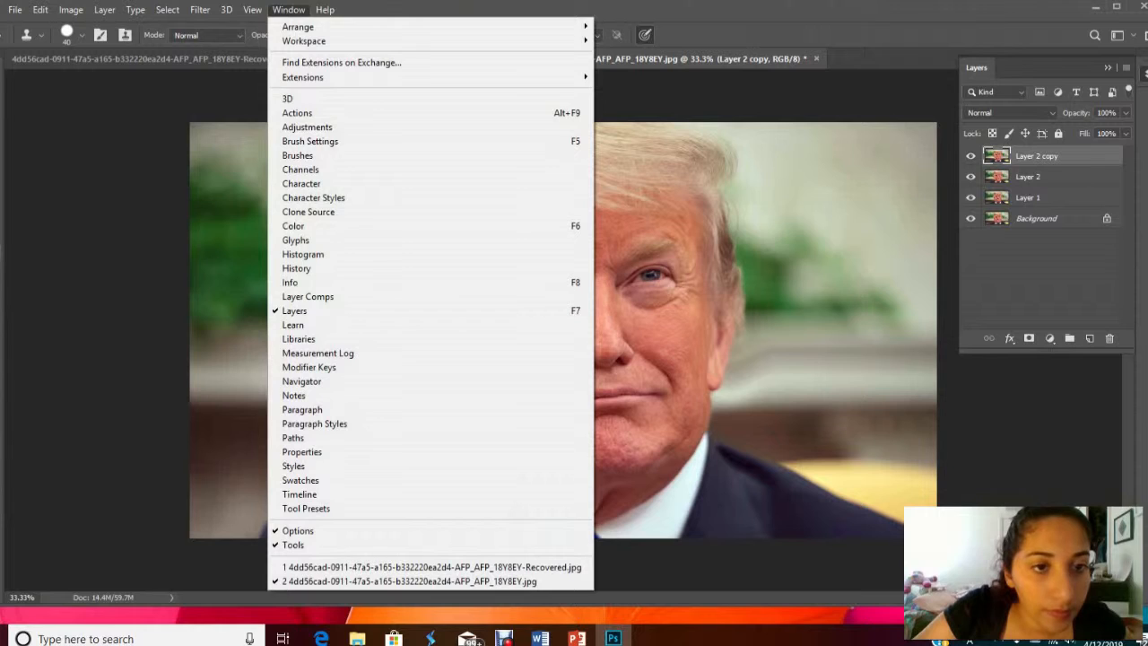
{"action": "left_click", "coordinate": [305, 127]}
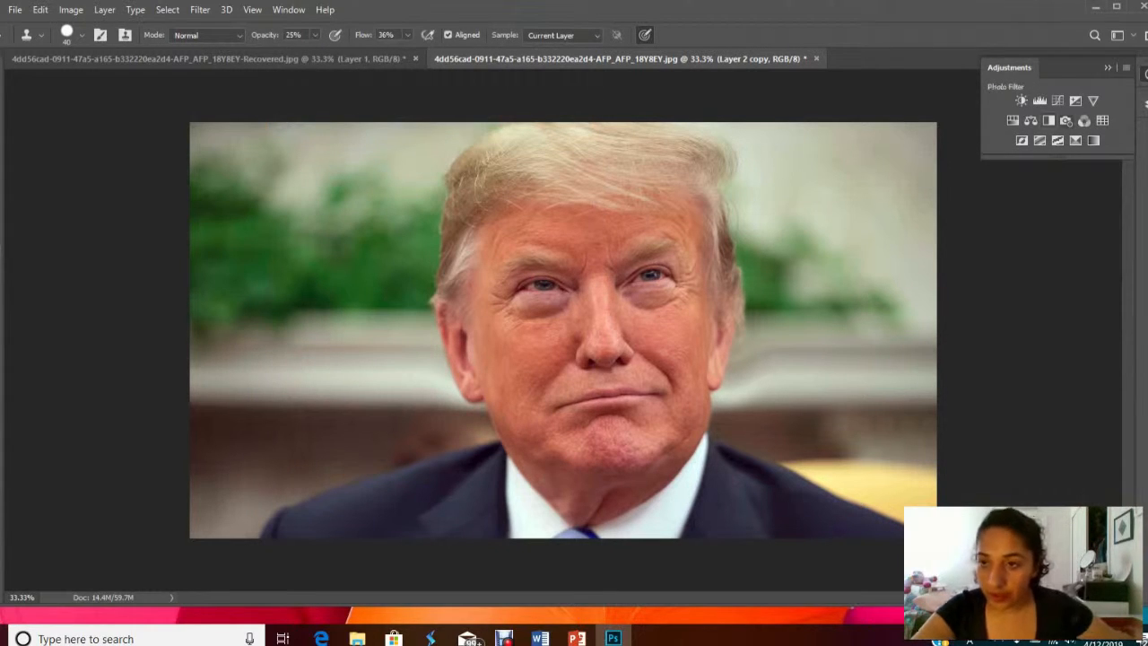
{"action": "left_click", "coordinate": [1058, 100]}
{"action": "left_click_drag", "start_coordinate": [1025, 235], "coordinate": [1035, 237]}
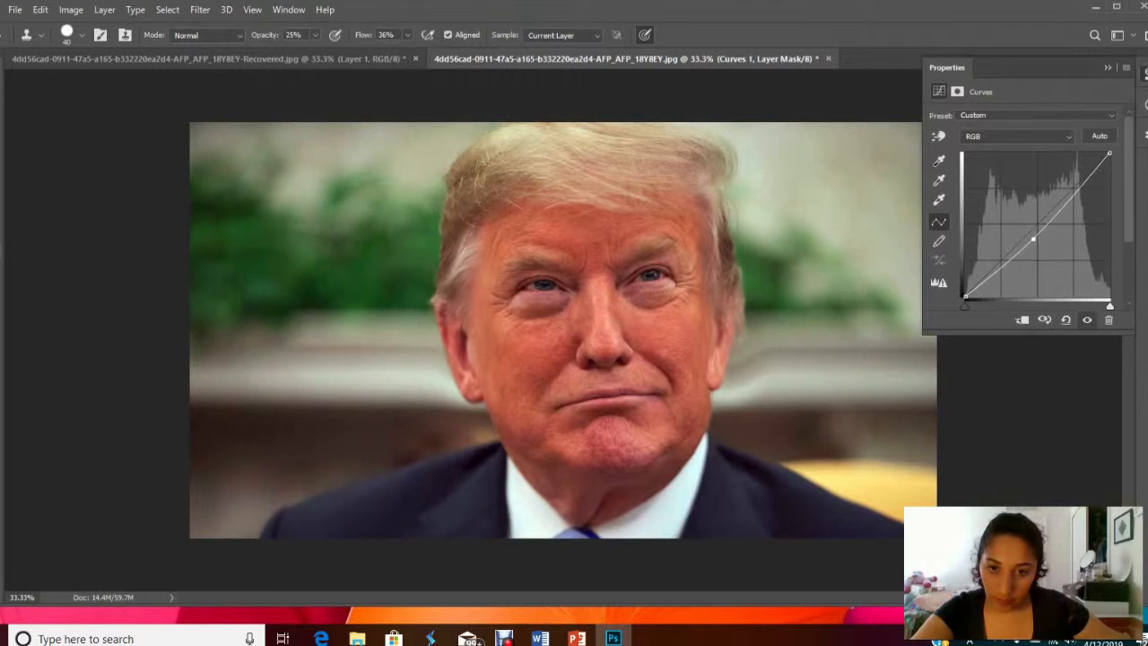
{"action": "left_click_drag", "start_coordinate": [984, 281], "coordinate": [984, 284]}
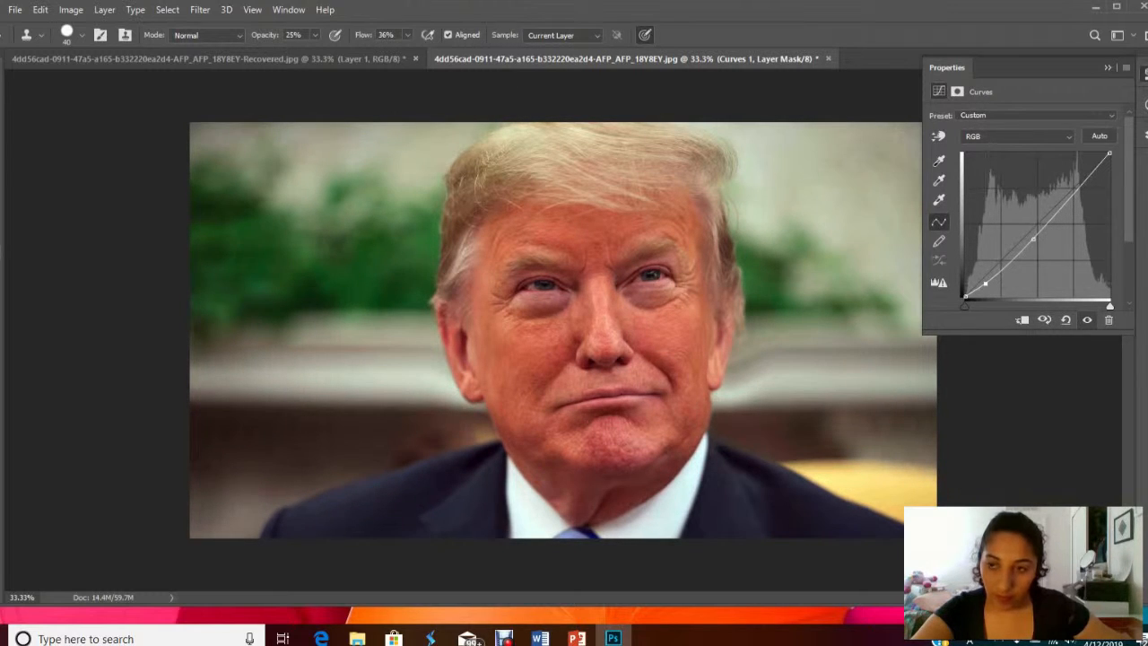
Stamp all visible layers into a new merged layer above the Curves adjustment.
{"action": "left_click", "coordinate": [1108, 68]}
{"action": "left_click", "coordinate": [288, 9]}
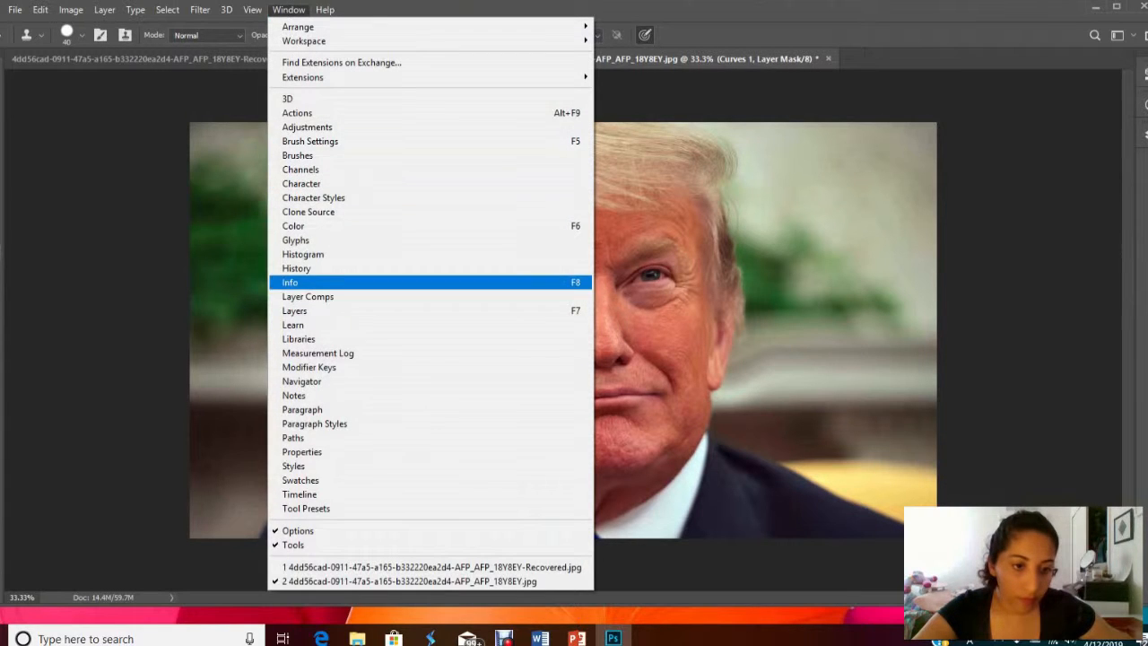
{"action": "left_click", "coordinate": [296, 310]}
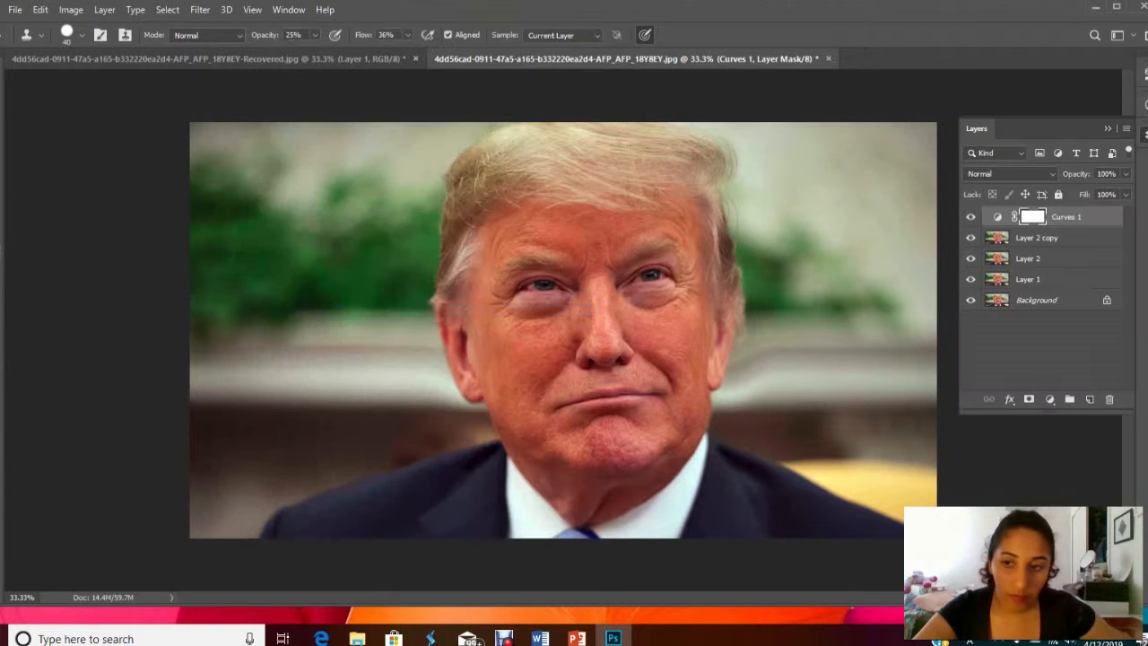
{"action": "key", "text": "ctrl+shift+alt+e"}
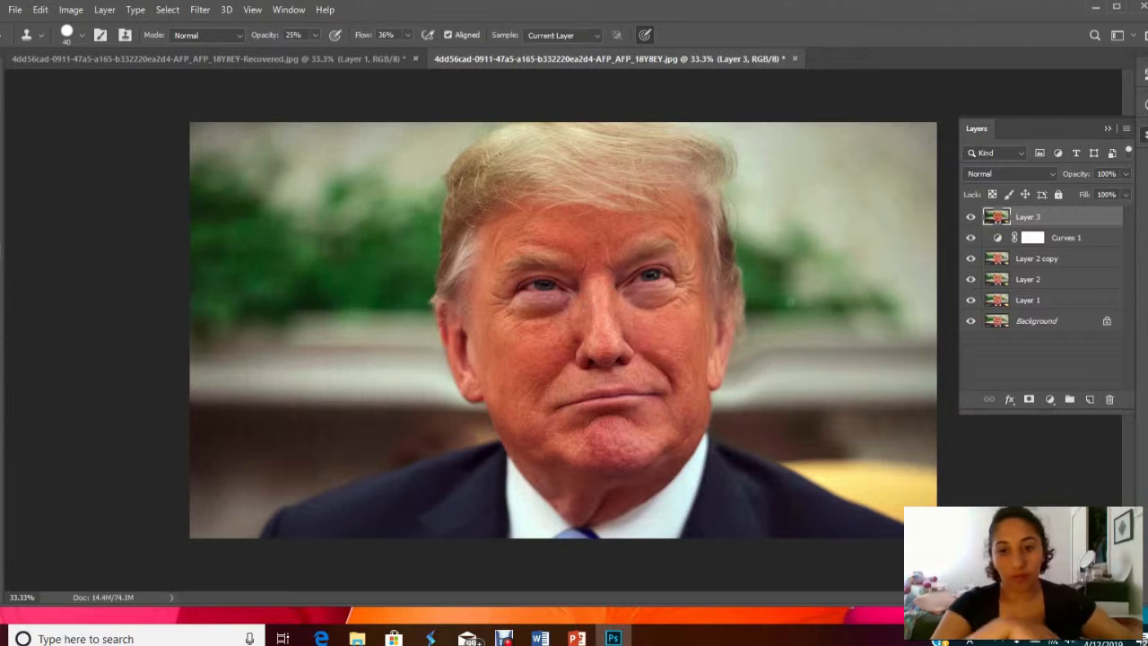
Sharpen the merged layer with Unsharp Mask at amount 74%, radius 4.7 pixels and threshold 0.
{"action": "left_click", "coordinate": [200, 9]}
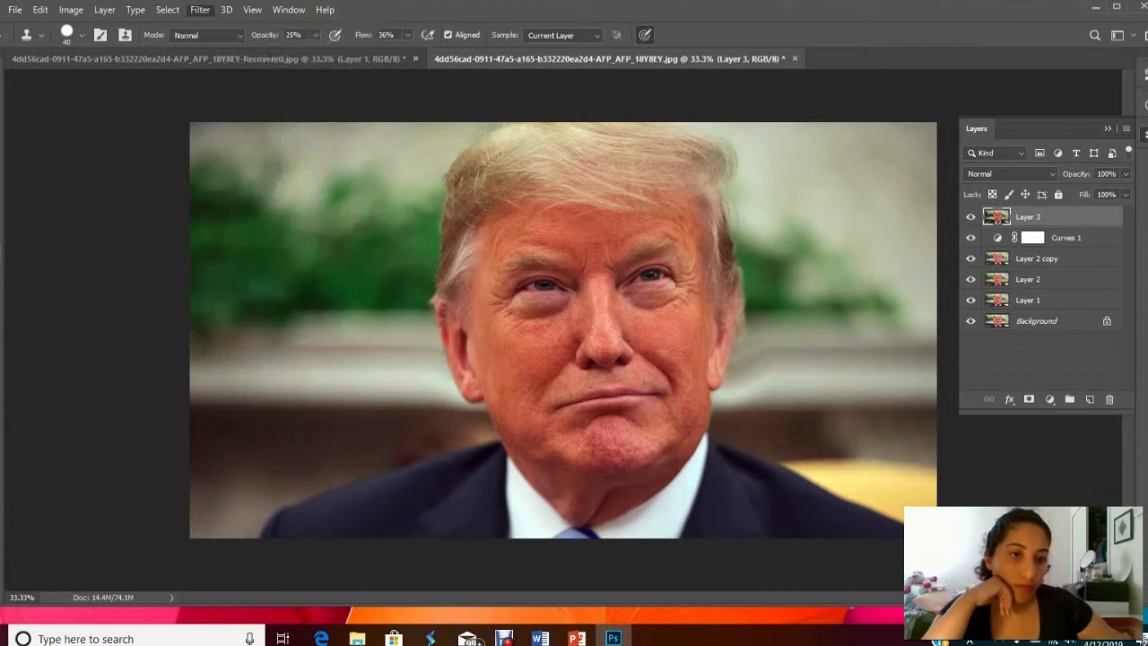
{"action": "mouse_move", "coordinate": [168, 10]}
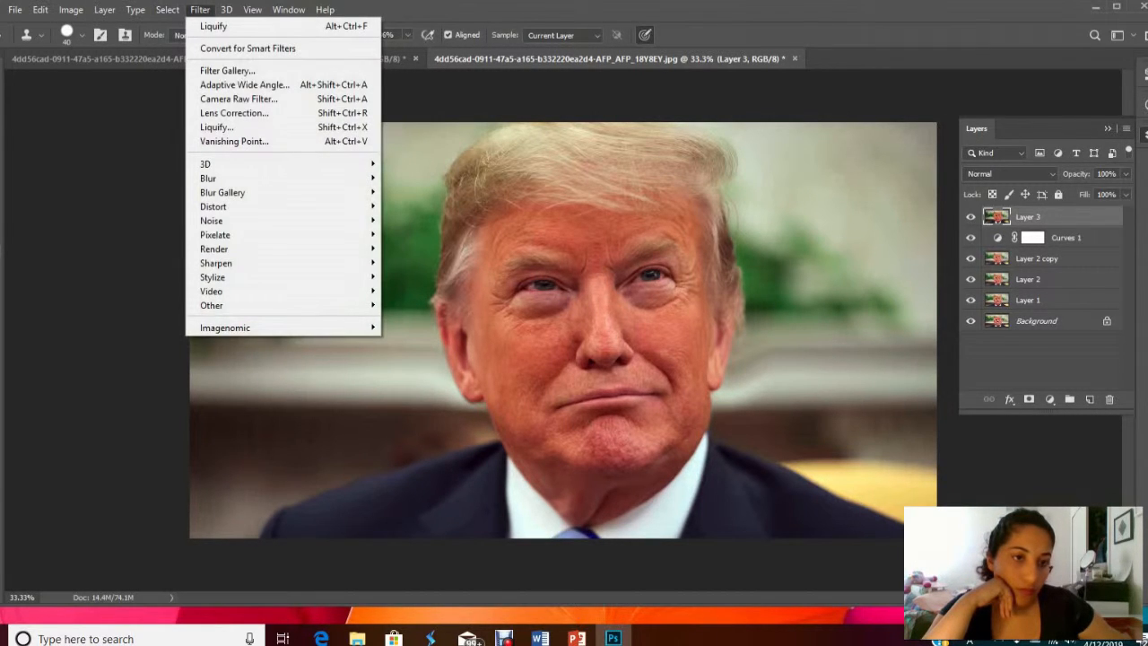
{"action": "mouse_move", "coordinate": [215, 263]}
{"action": "left_click", "coordinate": [421, 333]}
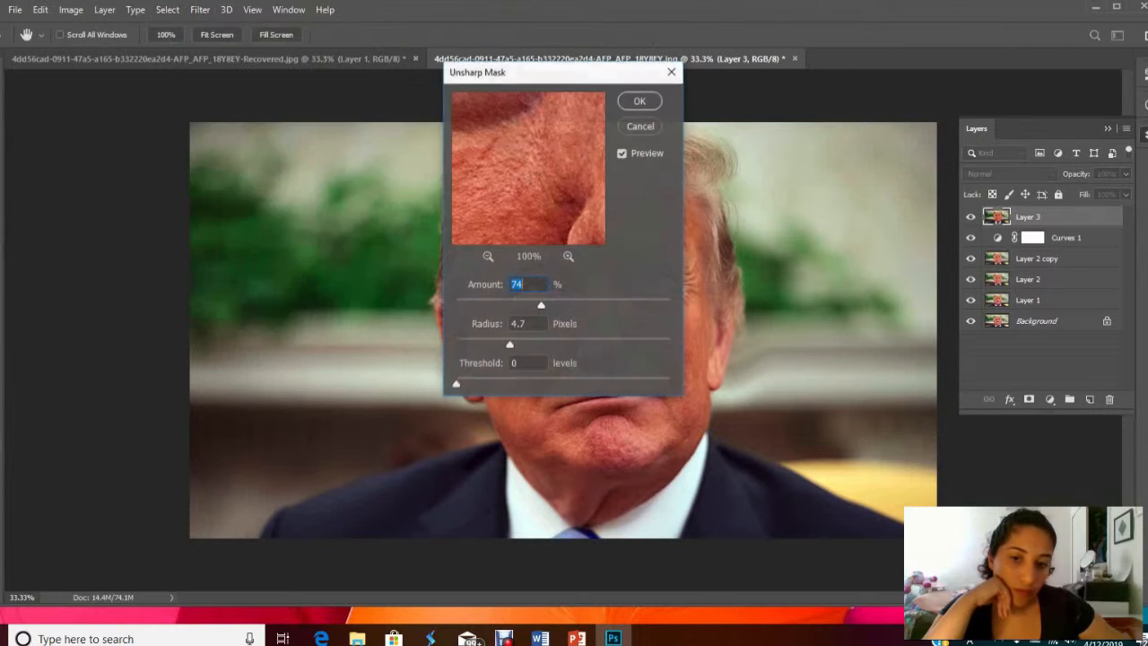
{"action": "left_click_drag", "start_coordinate": [520, 128], "coordinate": [536, 216]}
{"action": "left_click_drag", "start_coordinate": [525, 148], "coordinate": [544, 200]}
{"action": "left_click", "coordinate": [639, 101]}
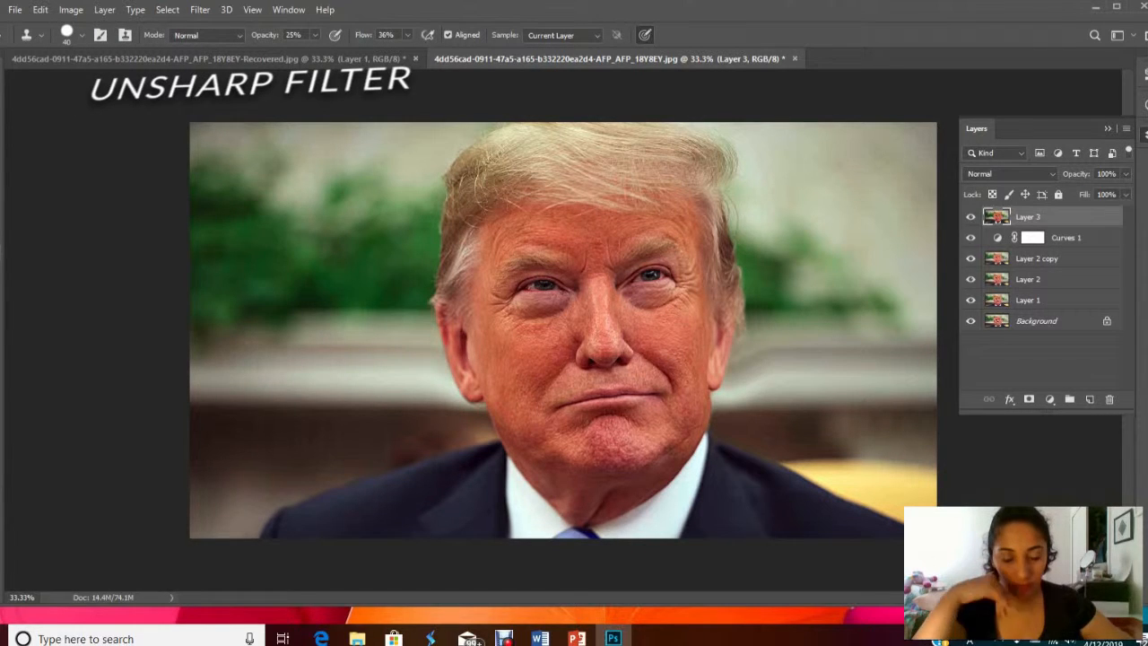
Duplicate the sharpened layer and add a Hue/Saturation adjustment layer above the copy.
{"action": "key", "text": "ctrl+j"}
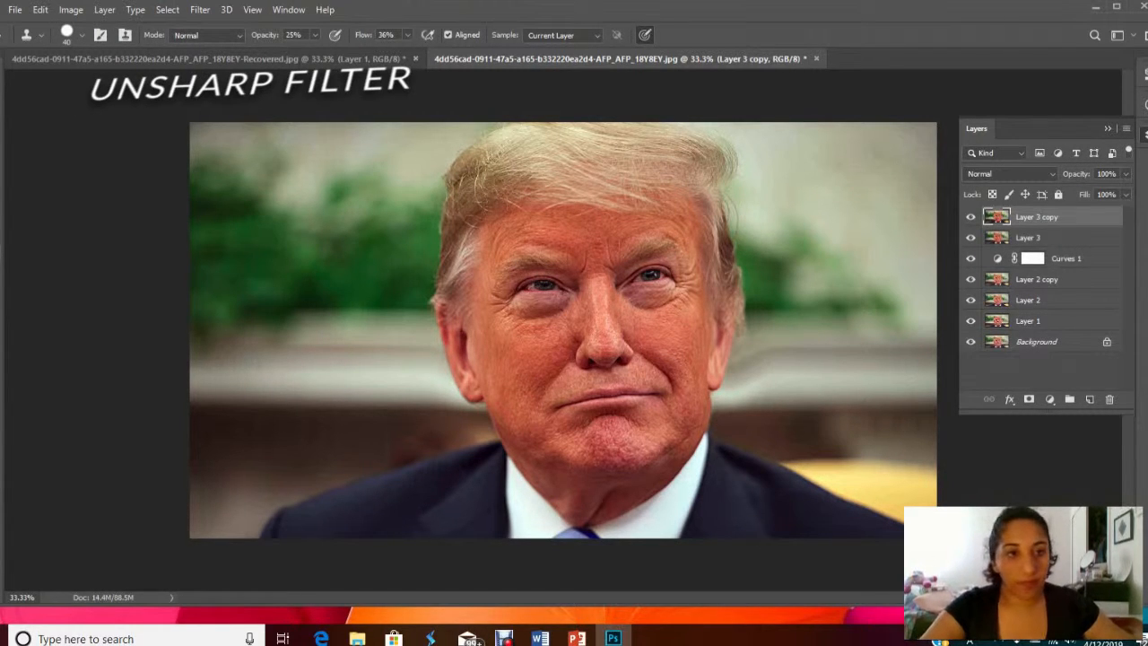
{"action": "left_click", "coordinate": [252, 10]}
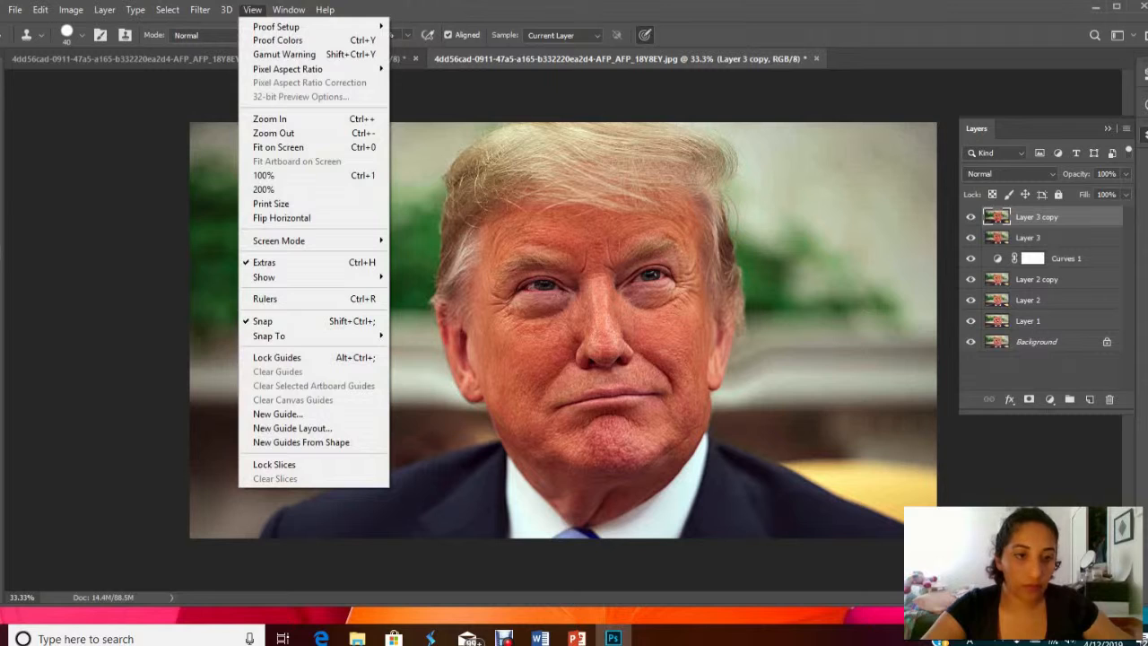
{"action": "mouse_move", "coordinate": [200, 10]}
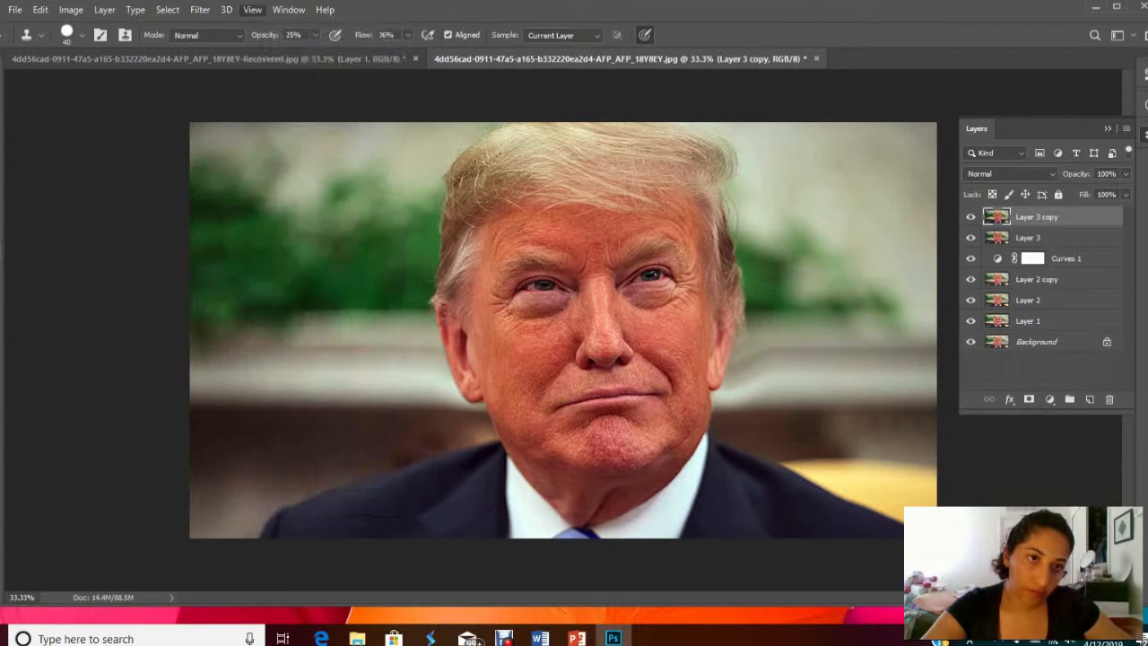
{"action": "mouse_move", "coordinate": [289, 9]}
{"action": "left_click", "coordinate": [307, 126]}
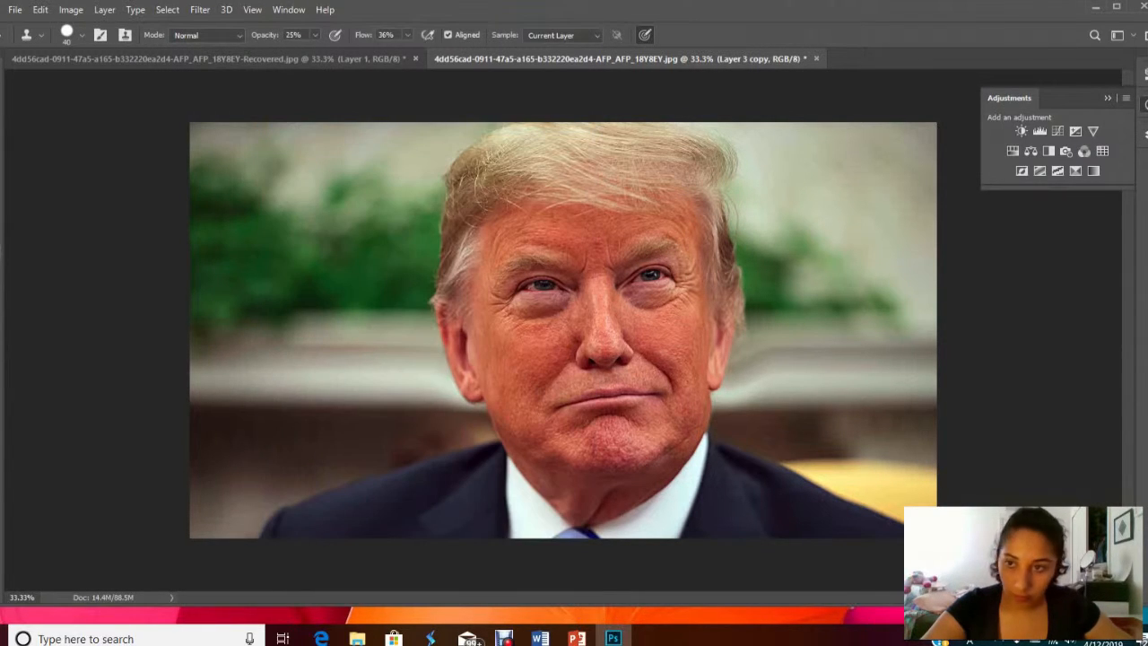
{"action": "left_click", "coordinate": [1012, 150]}
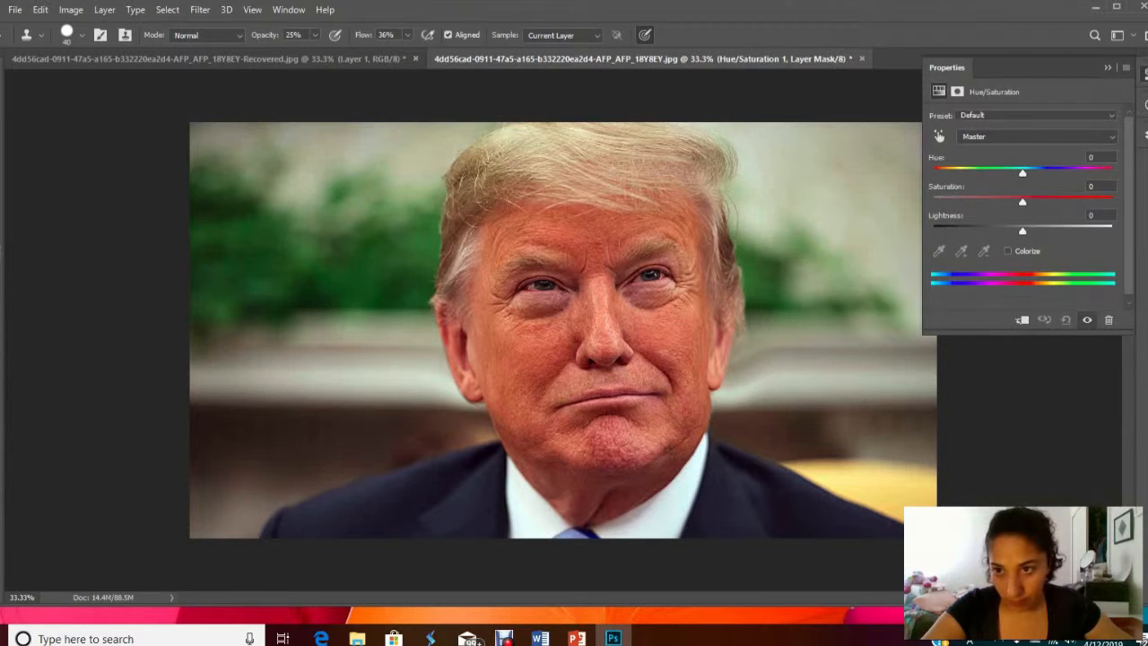
Set the Hue/Saturation adjustment to hue -6, saturation +15 and lightness +13.
{"action": "left_click_drag", "start_coordinate": [1023, 202], "coordinate": [1034, 231]}
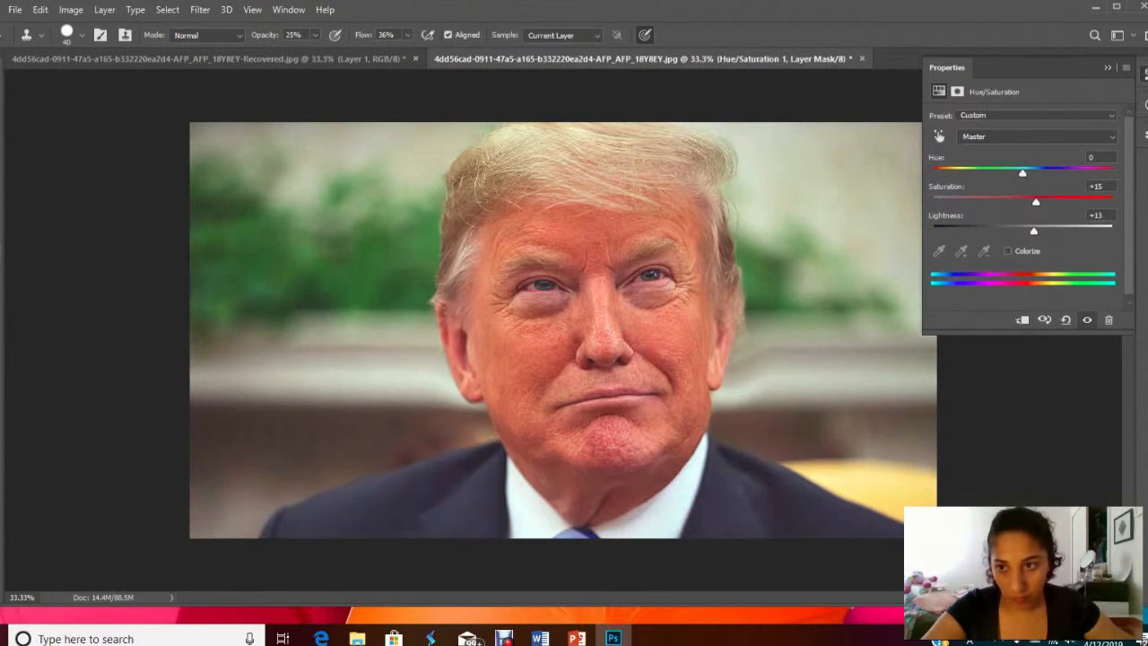
{"action": "mouse_move", "coordinate": [1022, 171]}
{"action": "left_mouse_down"}
{"action": "mouse_move", "coordinate": [1050, 172]}
{"action": "mouse_move", "coordinate": [1003, 172]}
{"action": "mouse_move", "coordinate": [1017, 171]}
{"action": "left_mouse_up"}
{"action": "left_click_drag", "start_coordinate": [986, 68], "coordinate": [828, 43]}
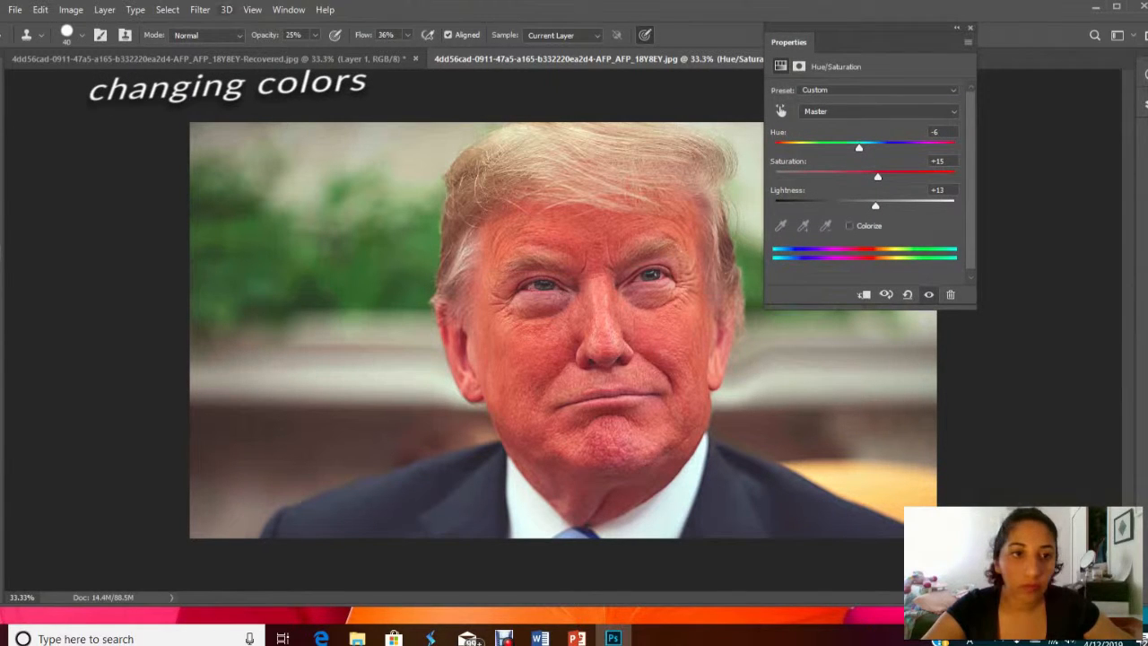
Colorize the Hue/Saturation adjustment with hue 216 and saturation 4, showing the layer stack alongside it.
{"action": "left_click", "coordinate": [288, 9]}
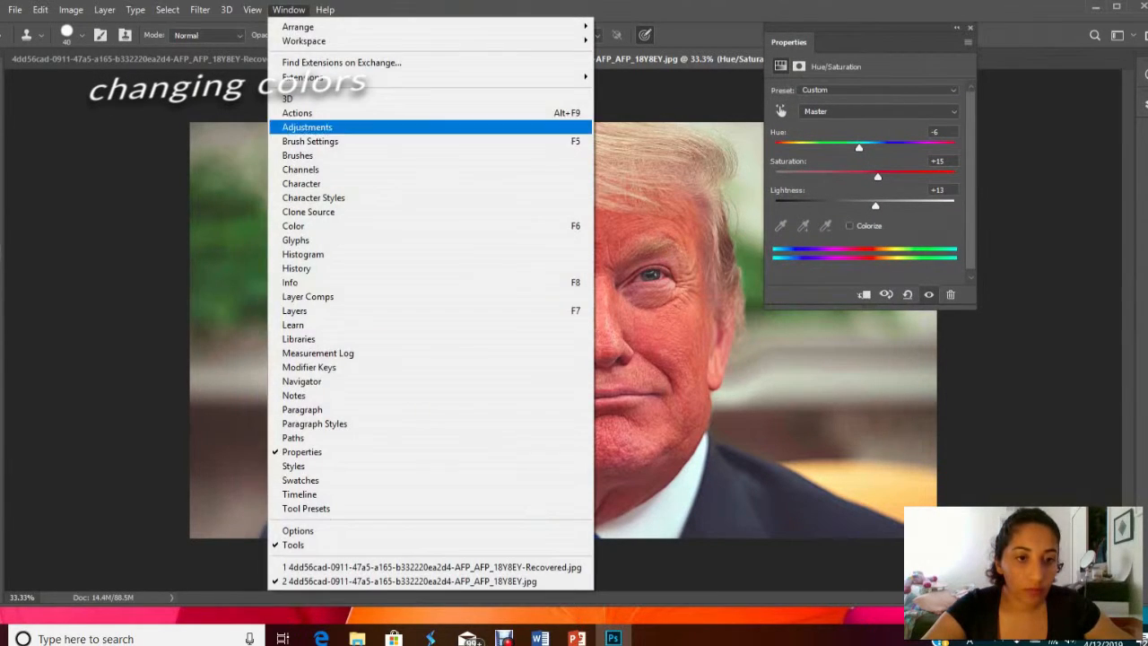
{"action": "left_click", "coordinate": [296, 311]}
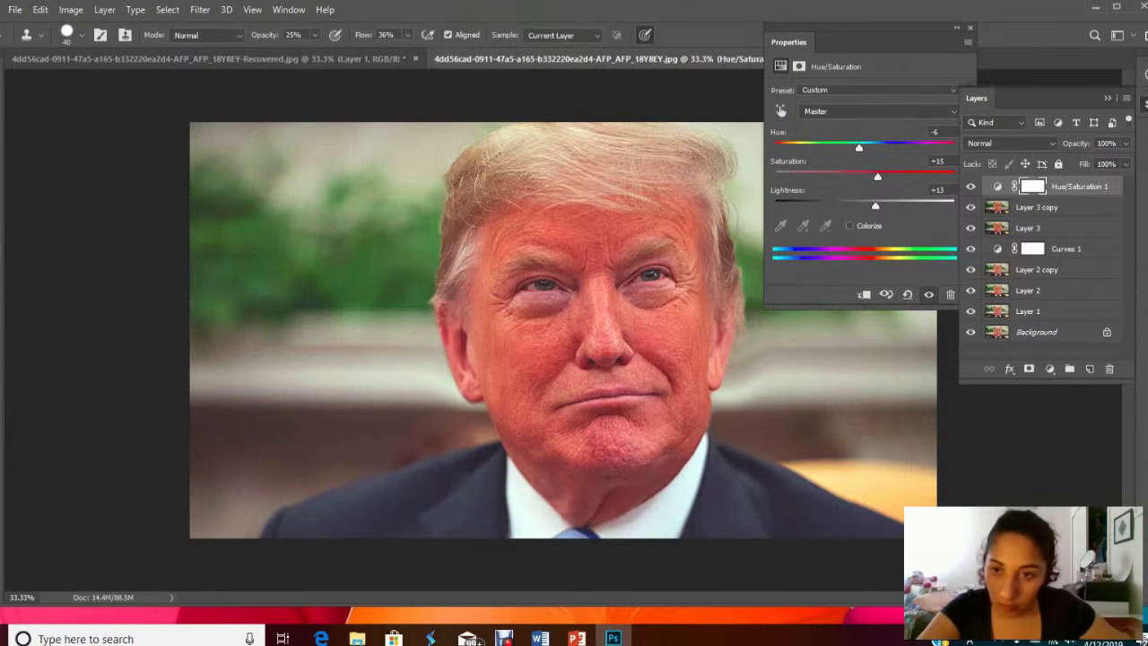
{"action": "left_click", "coordinate": [849, 225]}
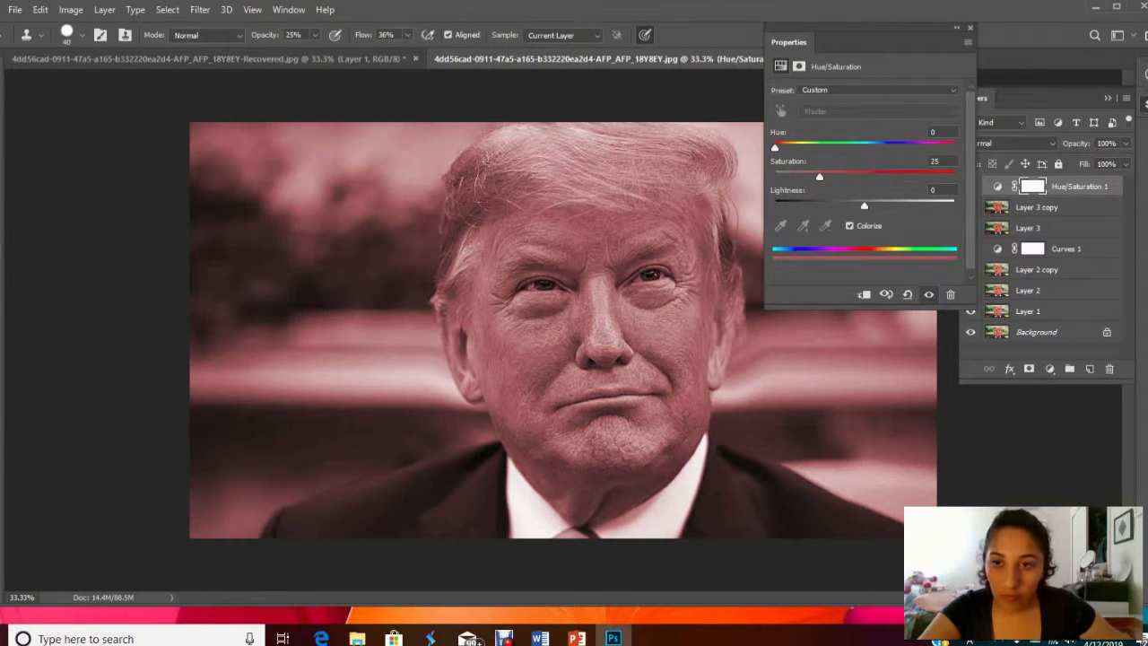
{"action": "left_click_drag", "start_coordinate": [775, 146], "coordinate": [882, 147]}
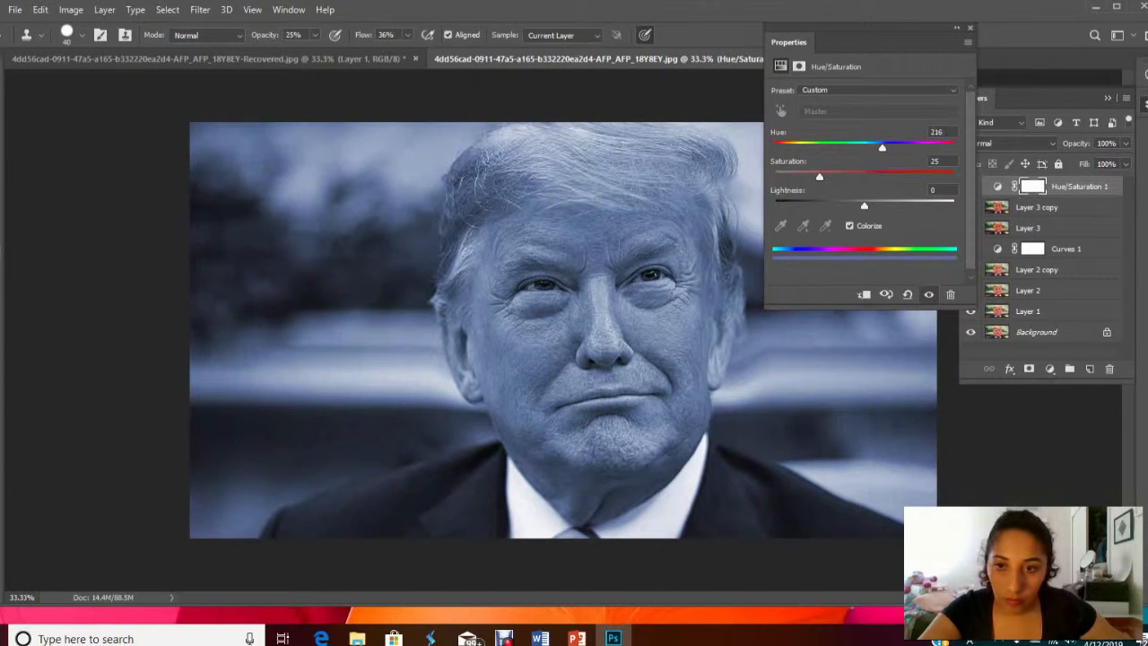
{"action": "left_click_drag", "start_coordinate": [818, 177], "coordinate": [781, 177]}
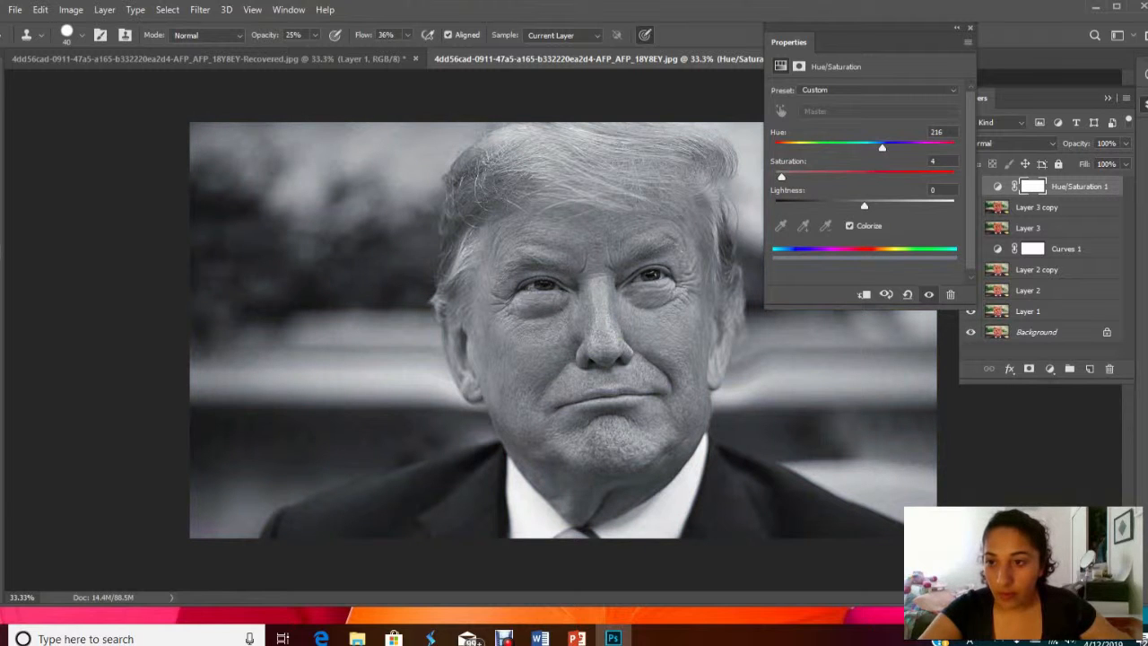
Try the Overlay, Hard Light and Vivid Light blend modes on the Hue/Saturation layer and return it to Normal.
{"action": "left_click", "coordinate": [1013, 143]}
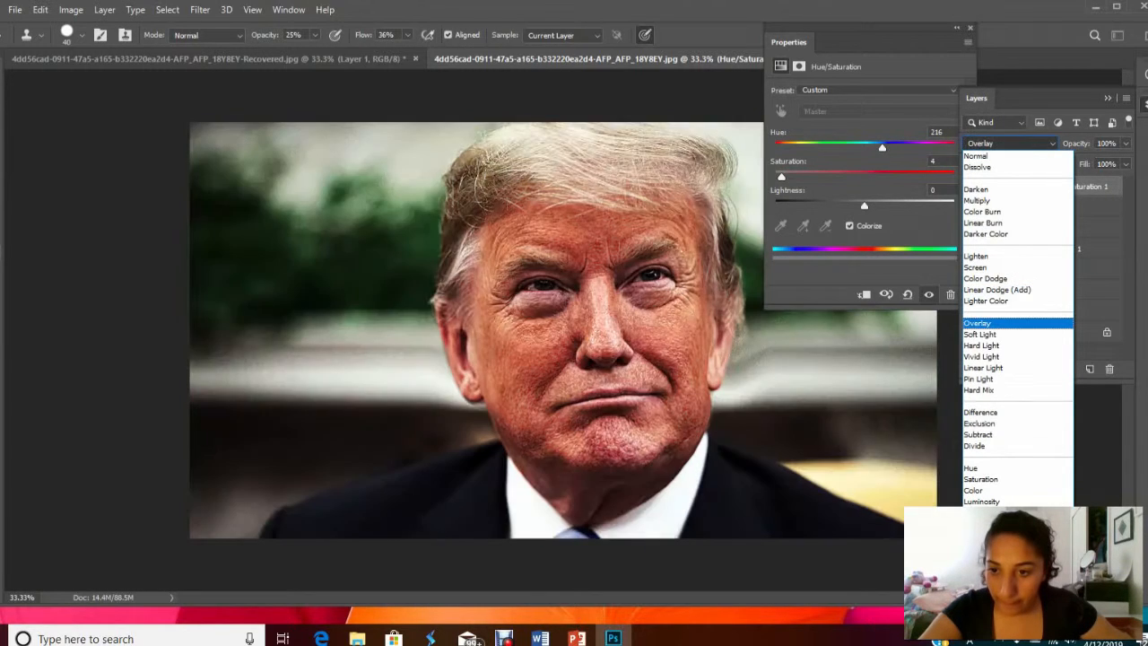
{"action": "key", "text": "Down"}
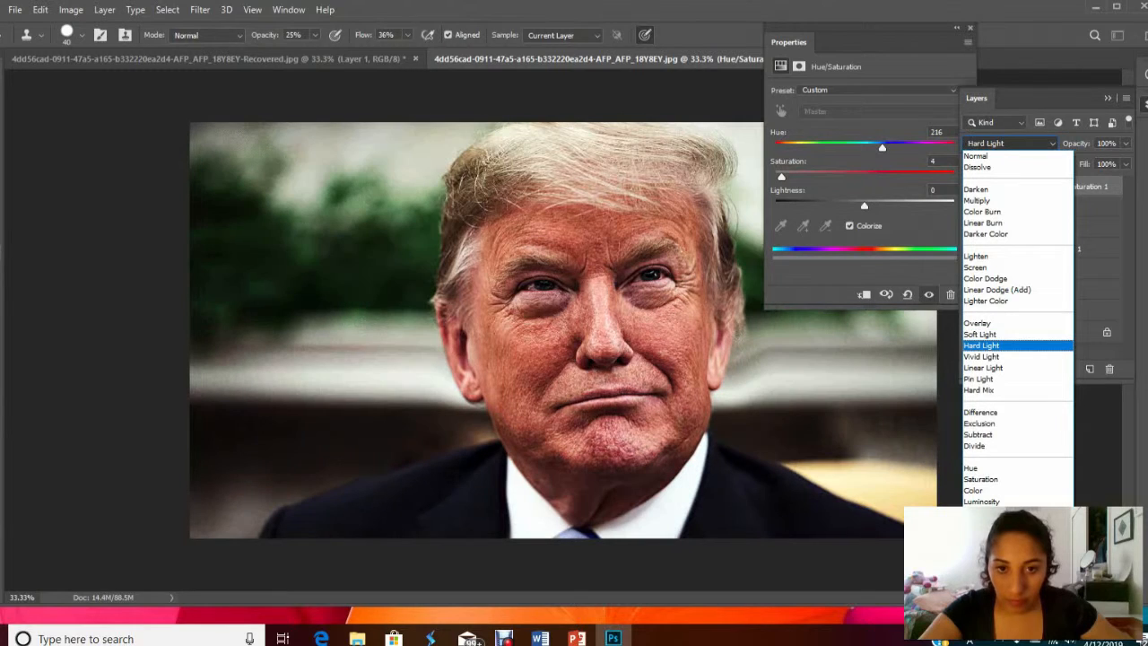
{"action": "key", "text": "Down"}
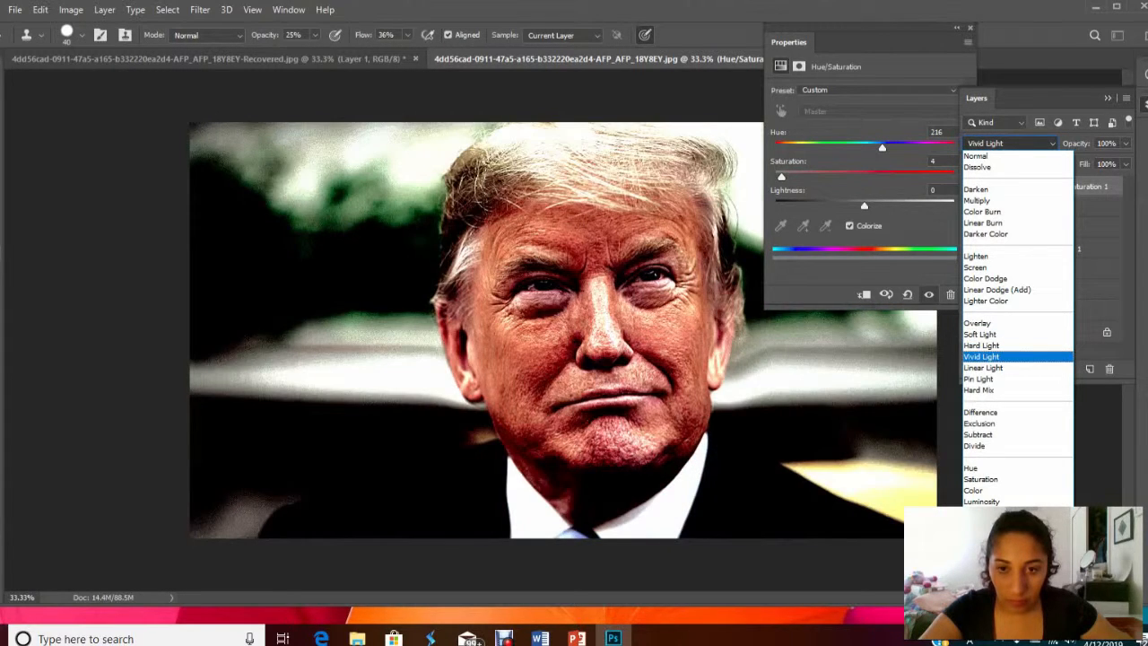
{"action": "key", "text": "Up"}
{"action": "key", "text": "Up"}
{"action": "key", "text": "Up"}
{"action": "key", "text": "Up"}
{"action": "key", "text": "Up"}
{"action": "key", "text": "Up"}
{"action": "key", "text": "Up"}
{"action": "key", "text": "Up"}
{"action": "key", "text": "Up"}
{"action": "key", "text": "Up"}
{"action": "key", "text": "Up"}
{"action": "key", "text": "Up"}
{"action": "key", "text": "Up"}
{"action": "key", "text": "Up"}
{"action": "key", "text": "Up"}
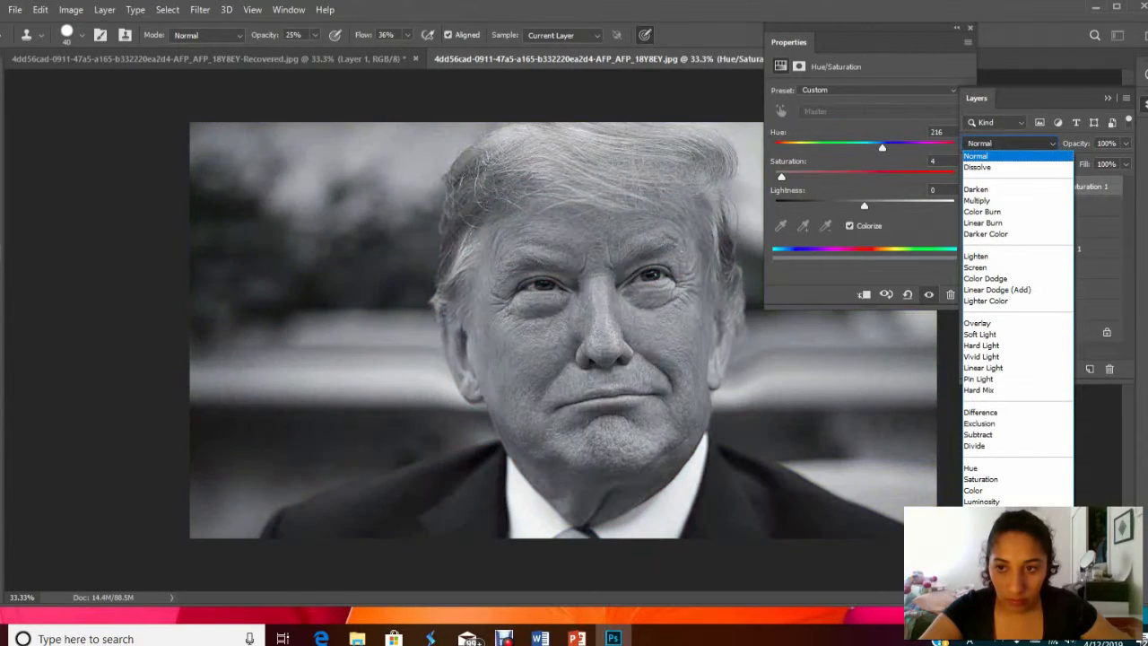
{"action": "key", "text": "Return"}
Try a stamped layer of everything visible plus a duplicate of it above Hue/Saturation, and delete both.
{"action": "left_click", "coordinate": [1032, 186]}
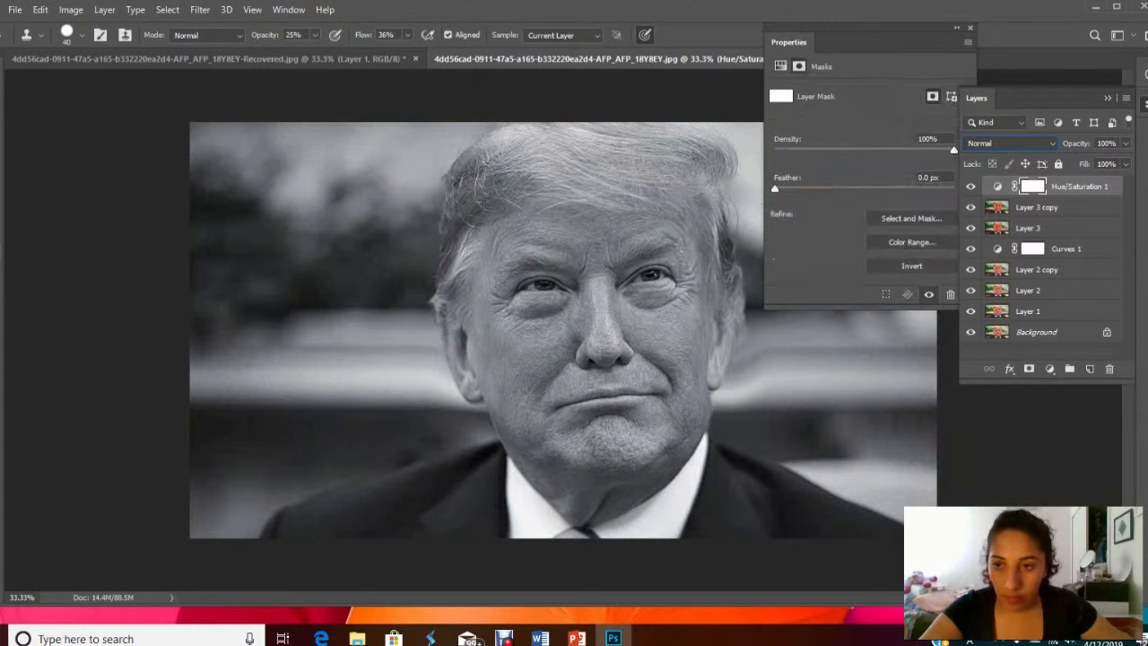
{"action": "key", "text": "ctrl+shift+alt+e"}
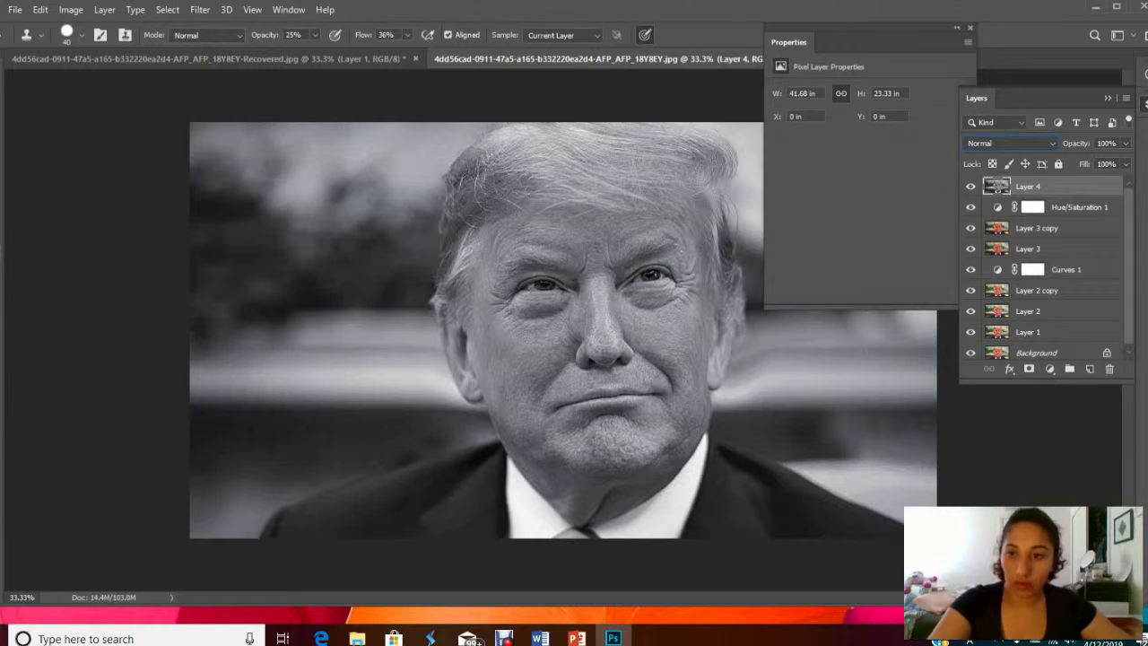
{"action": "key", "text": "ctrl+j"}
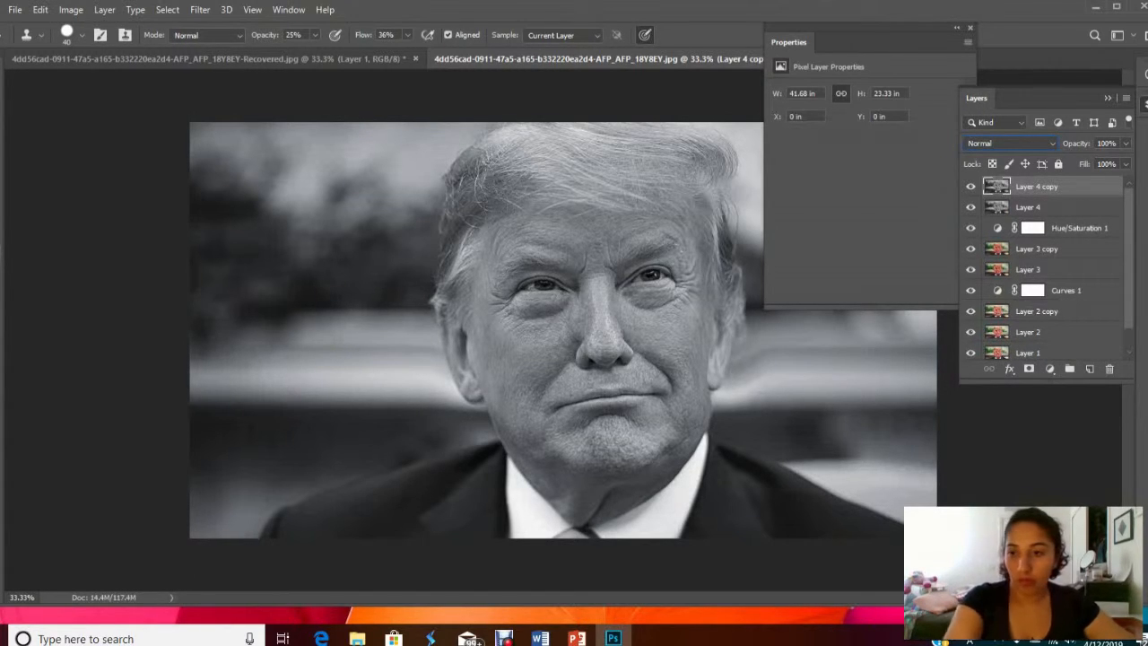
{"action": "left_click_drag", "start_coordinate": [1098, 187], "coordinate": [1110, 369]}
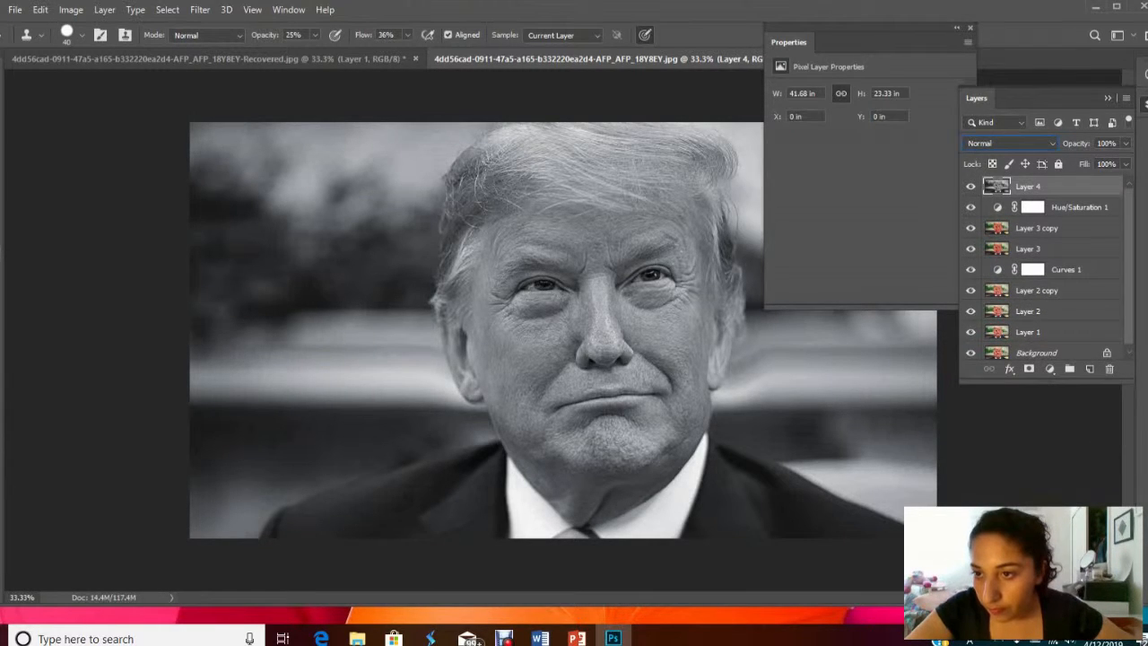
{"action": "left_click_drag", "start_coordinate": [1084, 186], "coordinate": [1109, 368]}
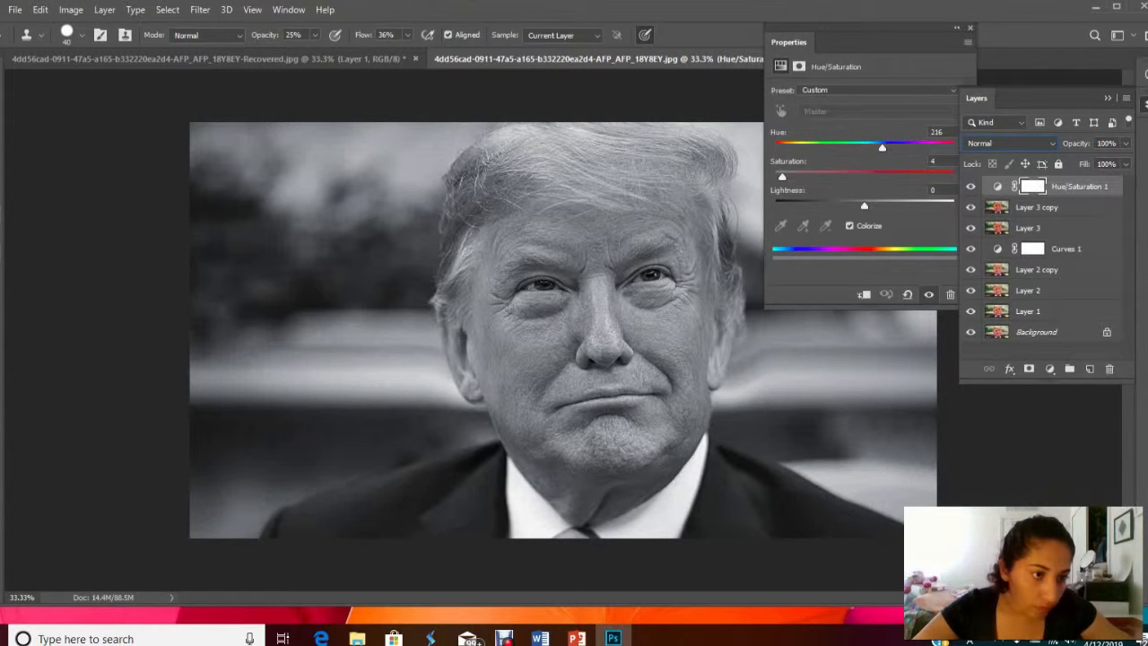
Switch to the Brush tool and invert the Hue/Saturation layer mask to black.
{"action": "key", "text": "b"}
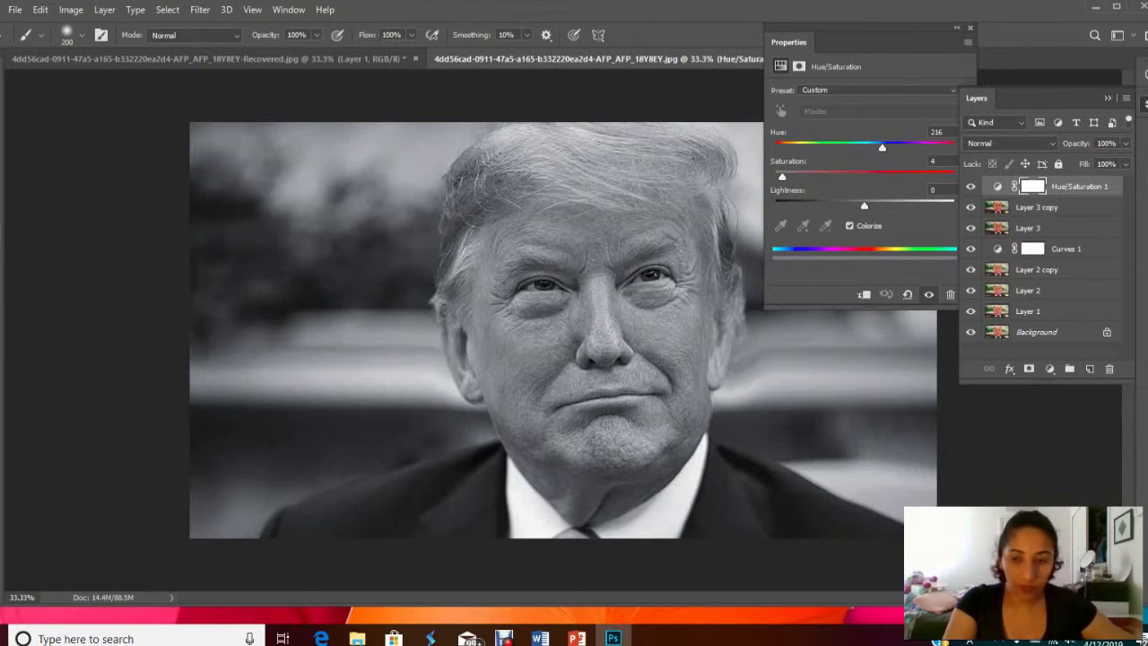
{"action": "left_click", "coordinate": [1052, 228]}
{"action": "left_click", "coordinate": [1032, 185]}
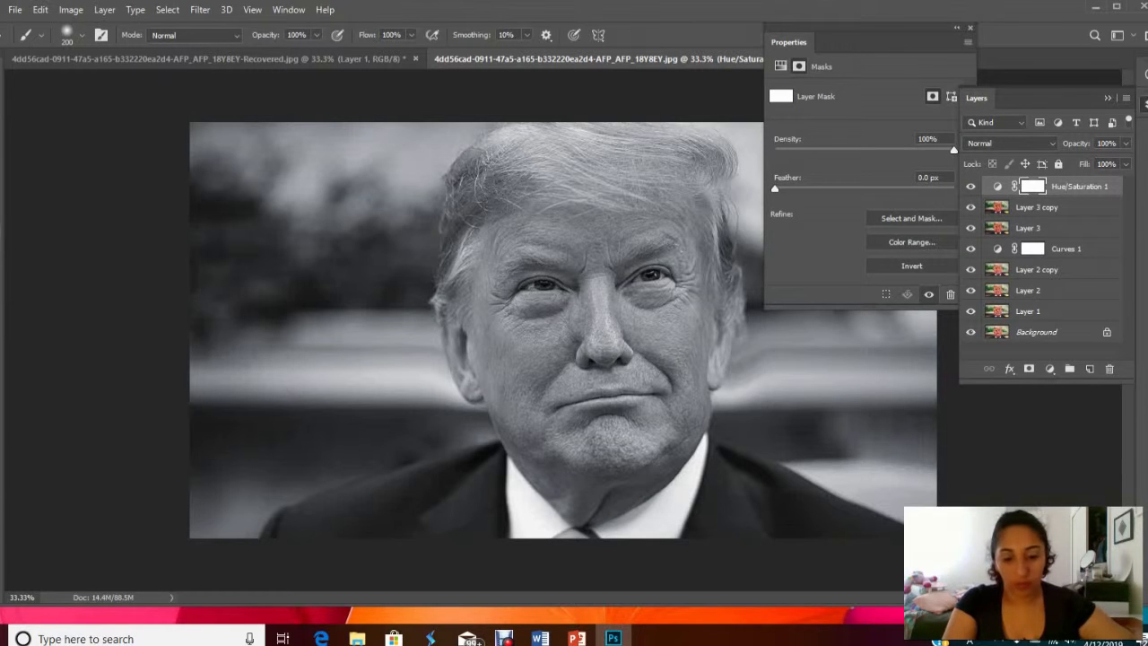
{"action": "key", "text": "ctrl+i"}
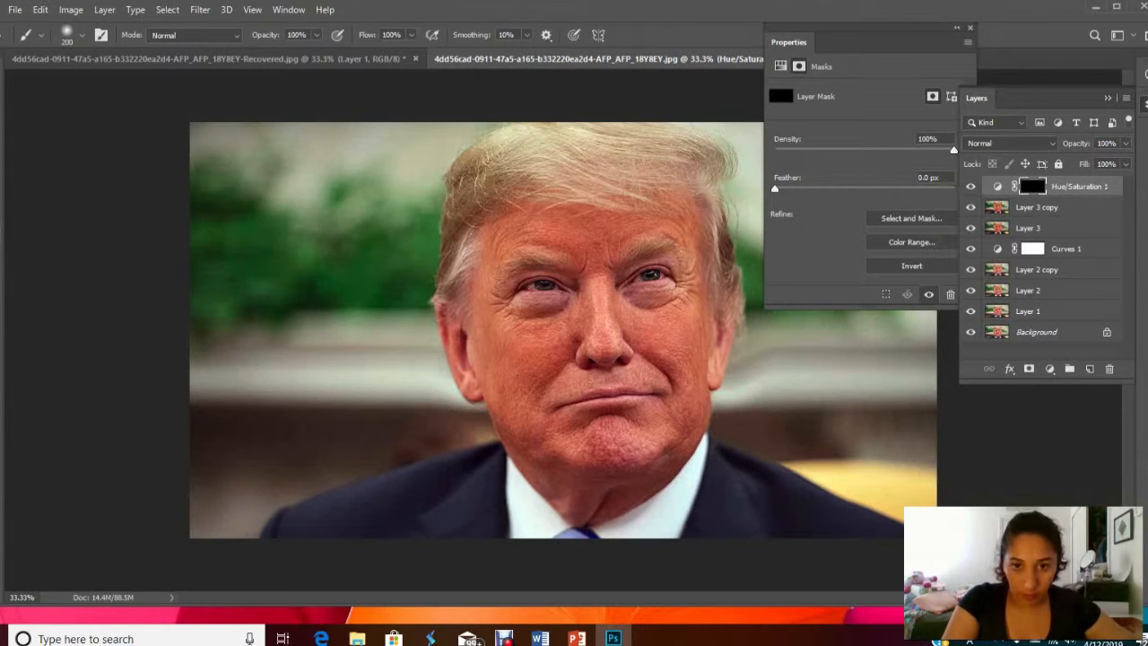
Paint the Hue/Saturation mask white over the top and both sides of the hair with the 200-size brush to turn it grey.
{"action": "mouse_move", "coordinate": [480, 178]}
{"action": "left_mouse_down"}
{"action": "mouse_move", "coordinate": [446, 201]}
{"action": "mouse_move", "coordinate": [497, 160]}
{"action": "mouse_move", "coordinate": [477, 152]}
{"action": "mouse_move", "coordinate": [602, 192]}
{"action": "left_mouse_up"}
{"action": "left_click_drag", "start_coordinate": [535, 134], "coordinate": [620, 153]}
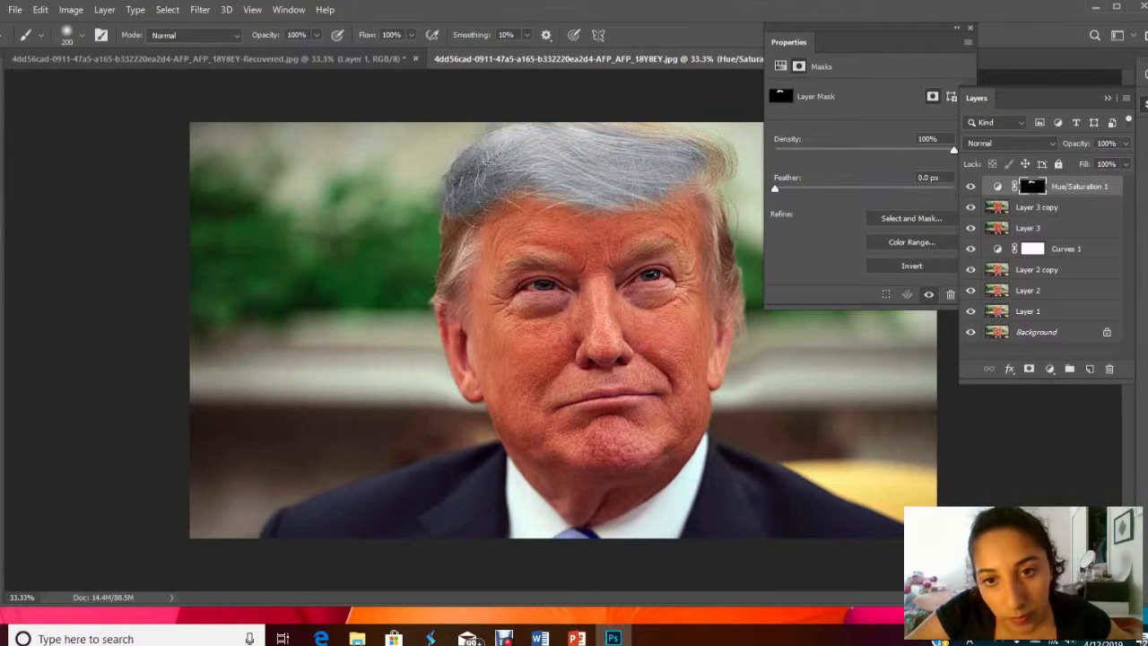
{"action": "left_click_drag", "start_coordinate": [700, 144], "coordinate": [711, 169]}
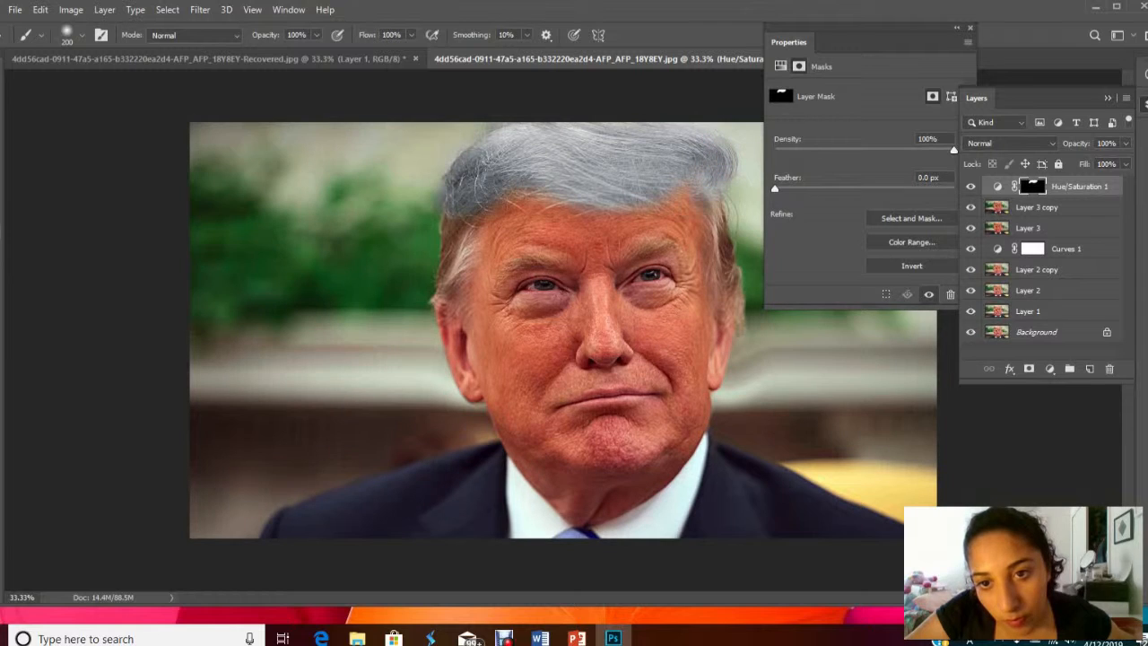
{"action": "left_click_drag", "start_coordinate": [718, 215], "coordinate": [725, 269]}
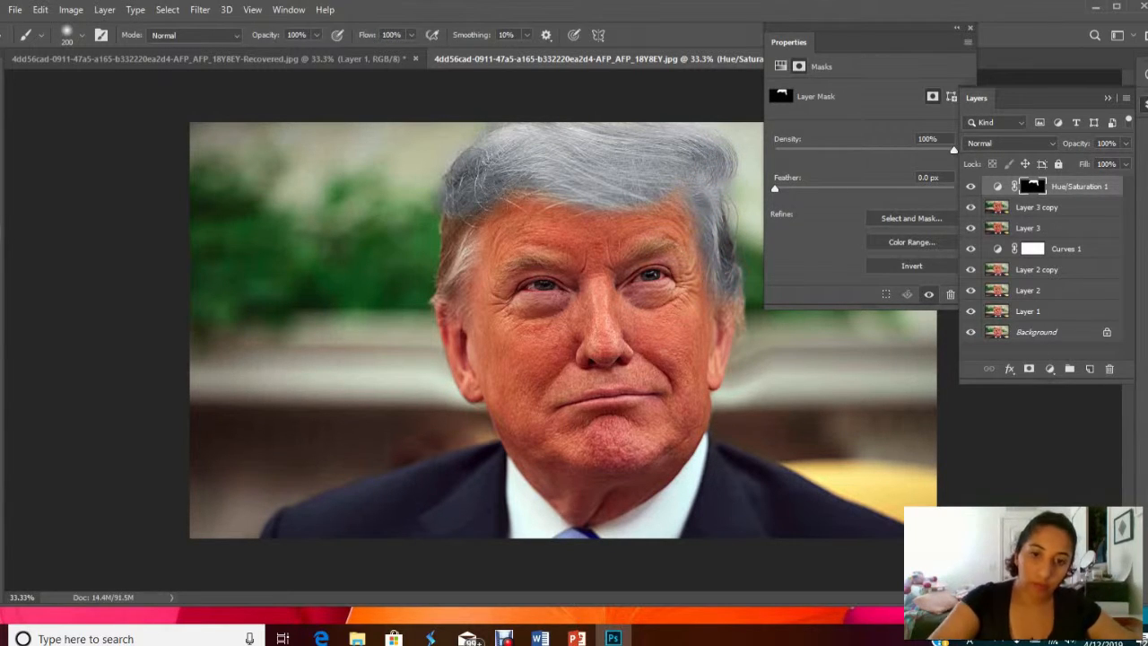
{"action": "left_click_drag", "start_coordinate": [432, 239], "coordinate": [433, 276]}
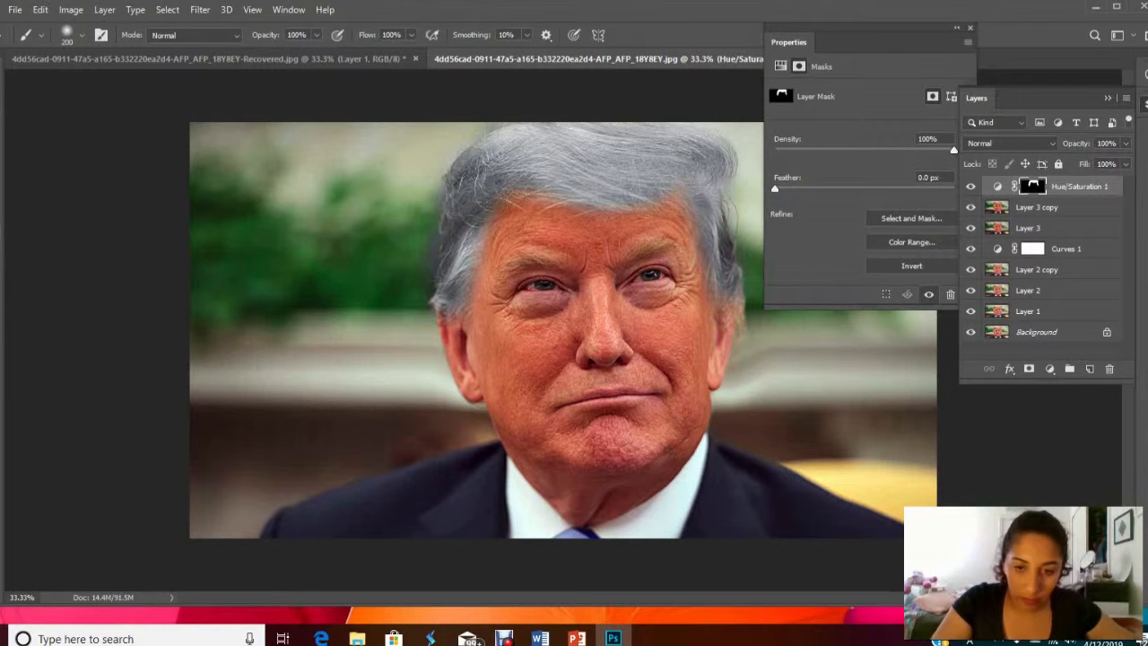
Paint both eyebrows white on the Hue/Saturation mask with a 60-size brush, and enlarge the brush to 90.
{"action": "key", "text": "bracketleft"}
{"action": "key", "text": "bracketleft"}
{"action": "key", "text": "bracketleft"}
{"action": "key", "text": "bracketleft"}
{"action": "key", "text": "bracketleft"}
{"action": "left_click_drag", "start_coordinate": [502, 274], "coordinate": [543, 267]}
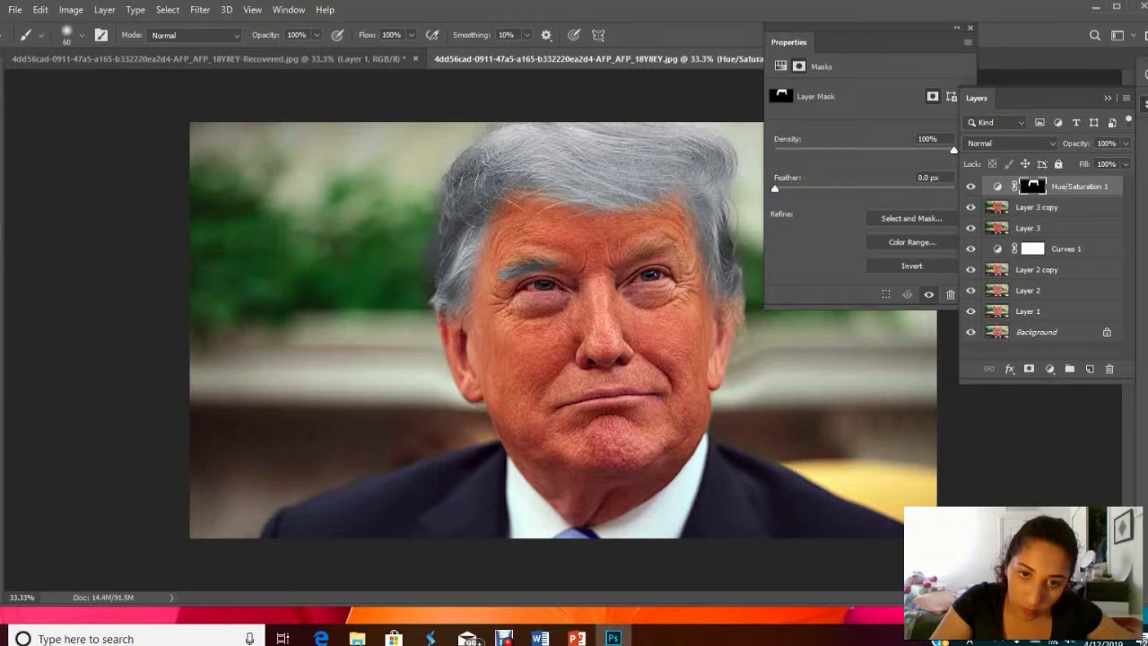
{"action": "left_click_drag", "start_coordinate": [619, 260], "coordinate": [632, 256]}
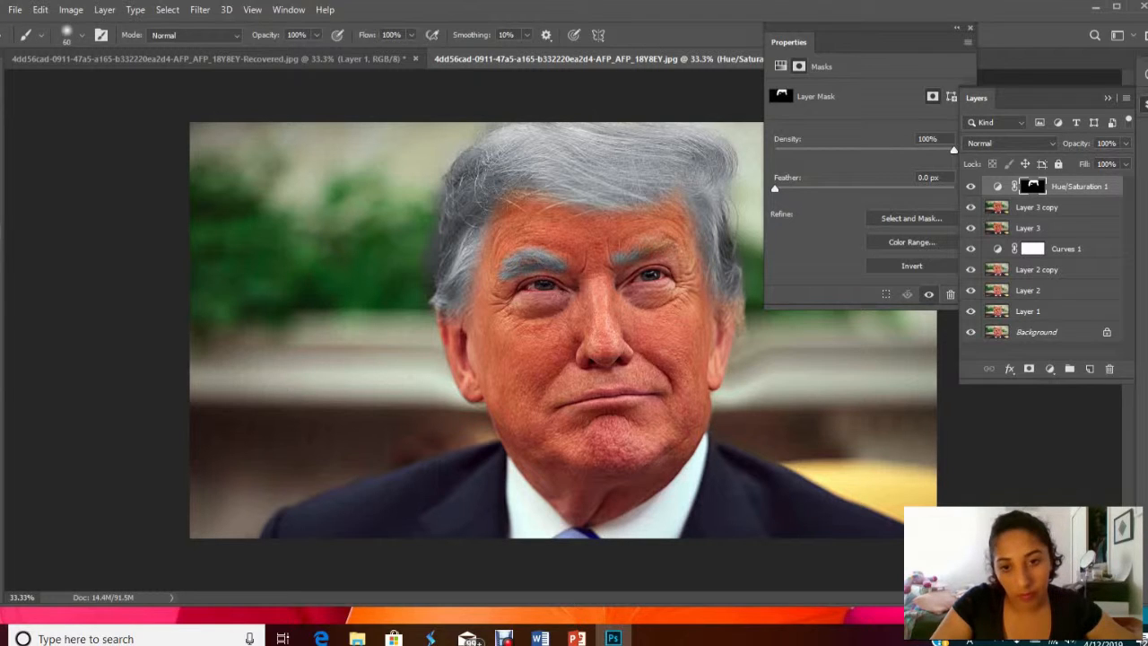
{"action": "key", "text": "bracketright"}
{"action": "key", "text": "bracketright"}
{"action": "key", "text": "bracketright"}
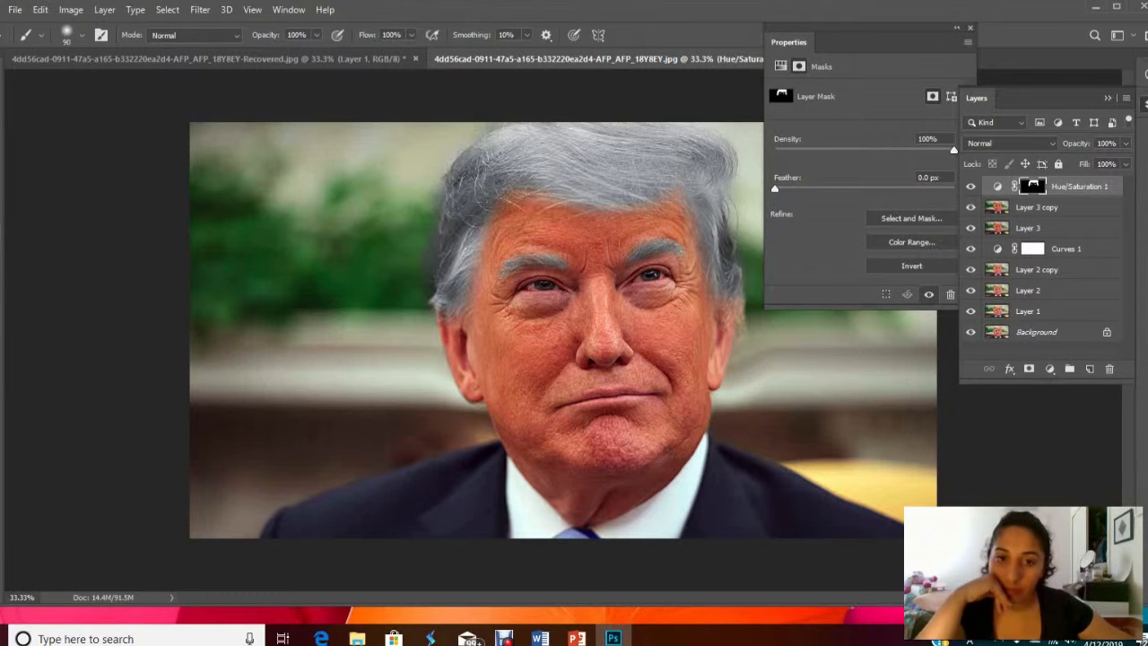
Set the Hue/Saturation layer to the Screen blend mode at 62% opacity and compare the hair with the layer hidden.
{"action": "left_click", "coordinate": [1009, 144]}
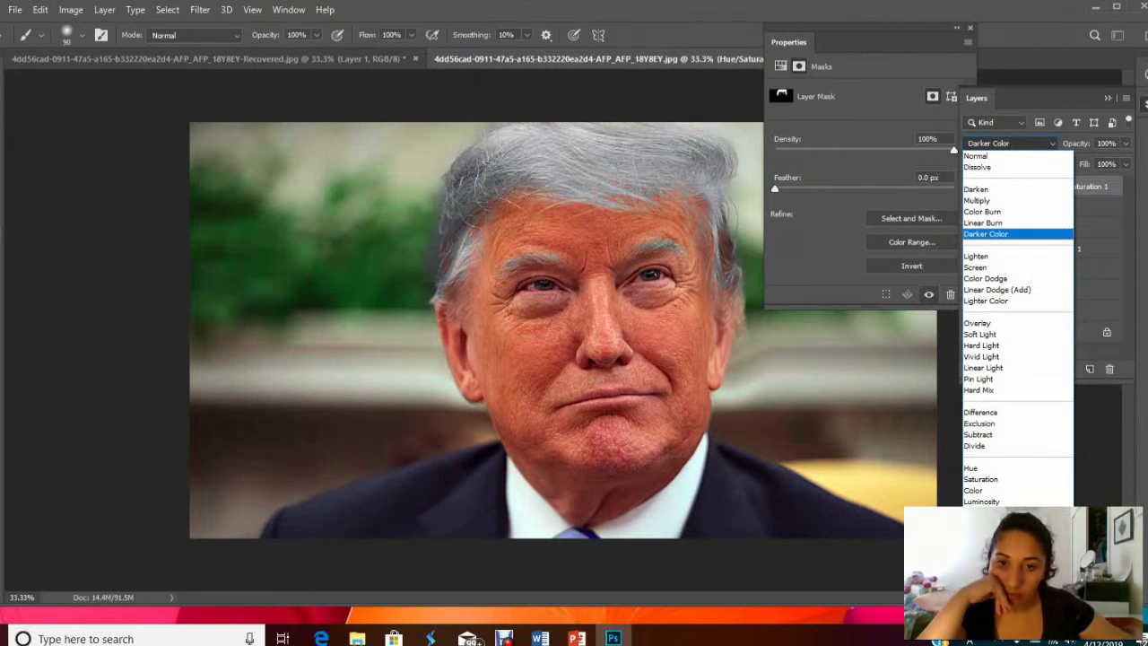
{"action": "key", "text": "Down"}
{"action": "key", "text": "Down"}
{"action": "key", "text": "Up"}
{"action": "key", "text": "Down"}
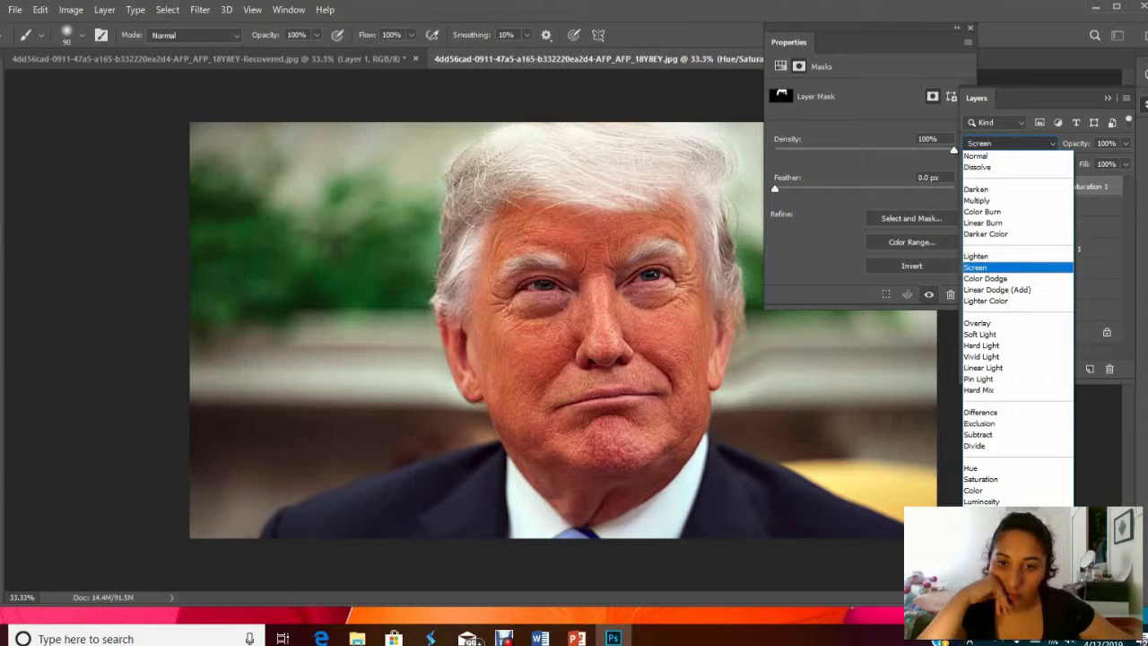
{"action": "key", "text": "Return"}
{"action": "left_click", "coordinate": [1126, 144]}
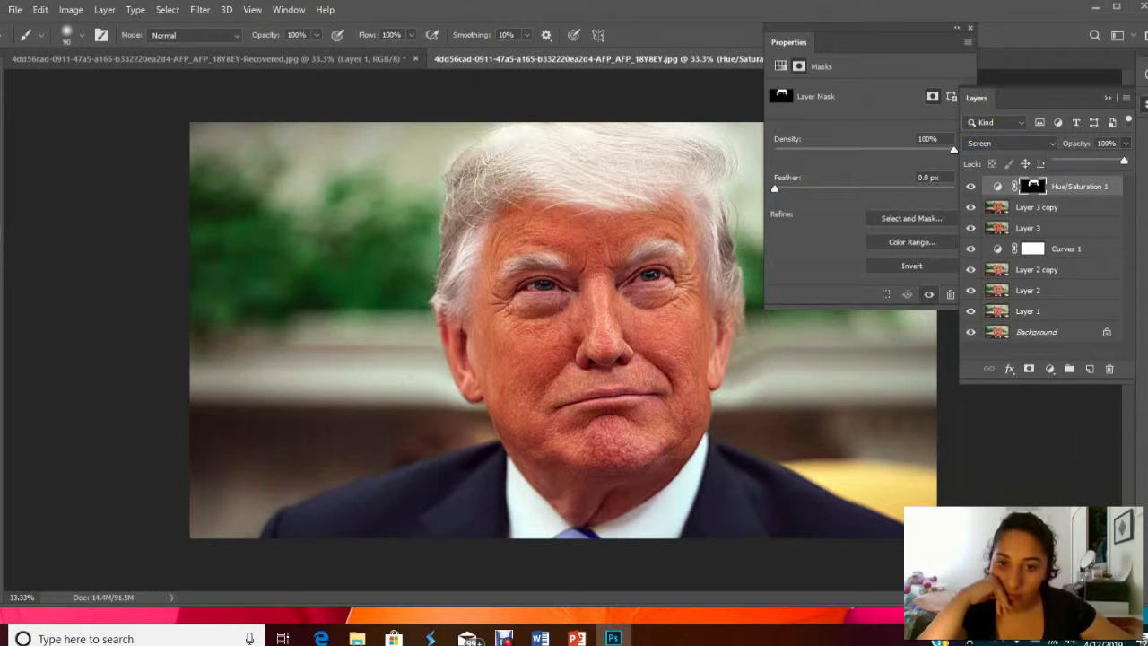
{"action": "left_click_drag", "start_coordinate": [1124, 159], "coordinate": [1098, 159]}
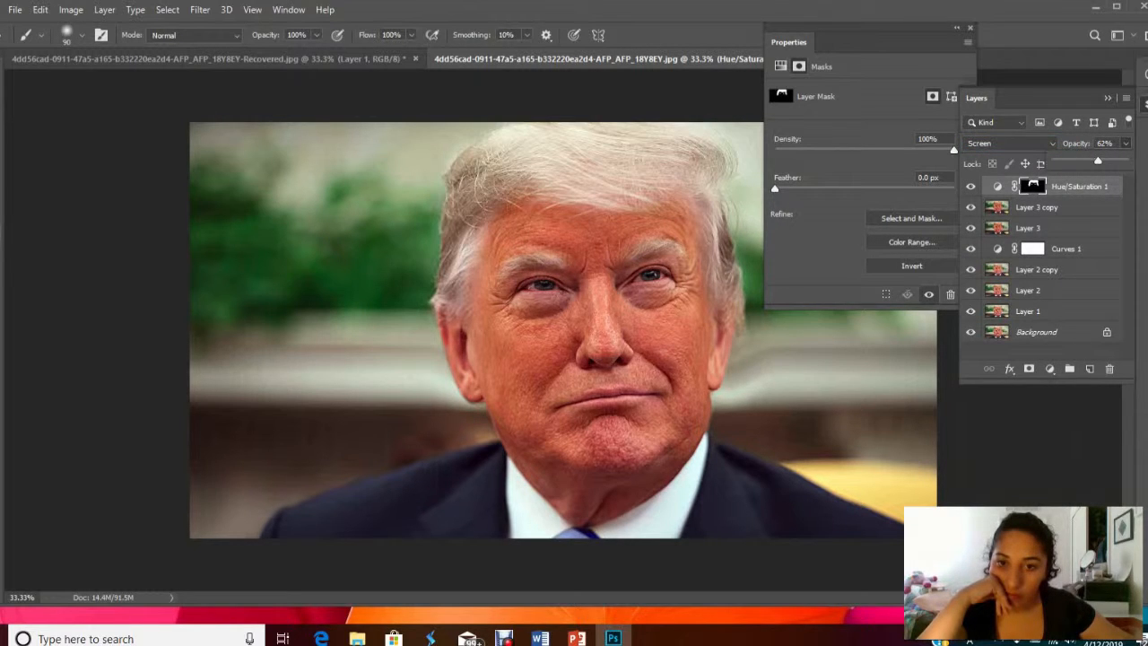
{"action": "left_click", "coordinate": [971, 186]}
{"action": "left_click", "coordinate": [970, 186]}
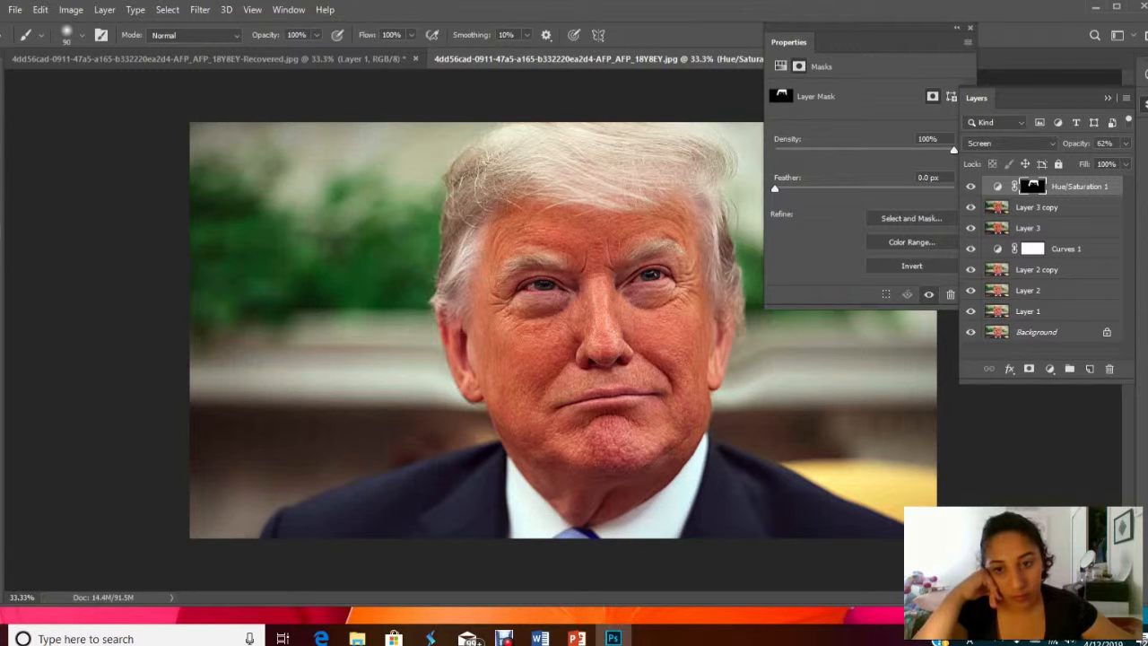
{"action": "left_click", "coordinate": [972, 186]}
{"action": "left_click", "coordinate": [972, 186]}
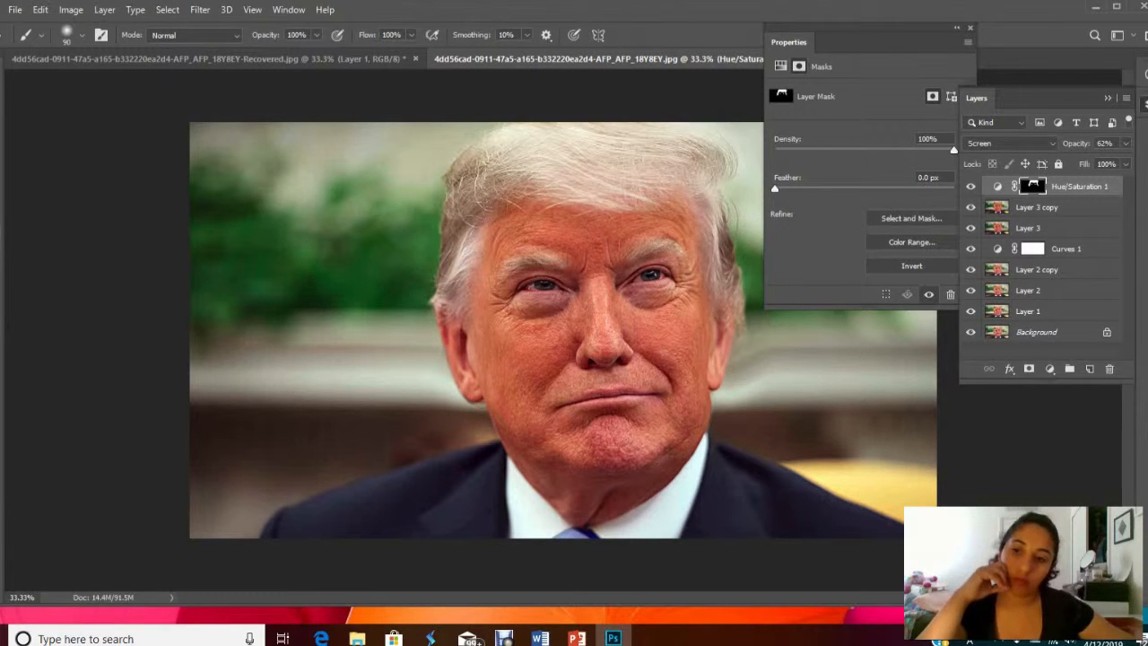
Hide Layer 3, Curves 1, Layer 2 copy, Layer 2 and Layer 1, and stamp everything visible onto a new layer above Hue/Saturation.
{"action": "left_click_drag", "start_coordinate": [971, 208], "coordinate": [971, 311]}
{"action": "left_click", "coordinate": [971, 186]}
{"action": "left_click", "coordinate": [971, 187]}
{"action": "left_click", "coordinate": [971, 208]}
{"action": "left_click", "coordinate": [970, 187]}
{"action": "left_click", "coordinate": [970, 187]}
{"action": "key", "text": "ctrl+alt+shift+e"}
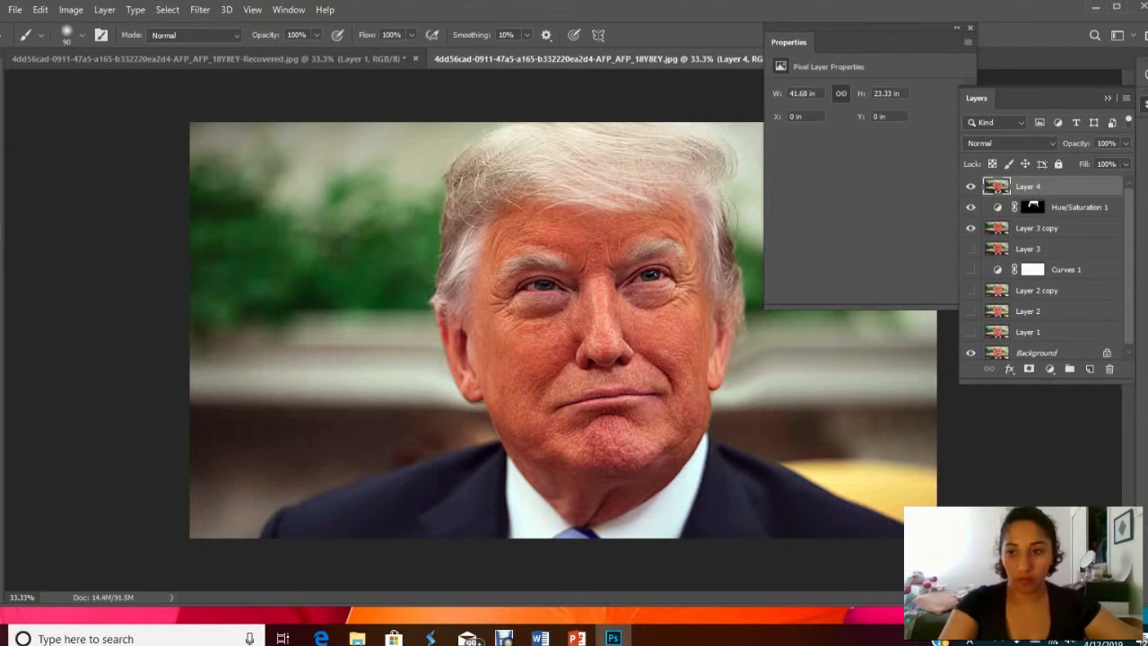
Hide Hue/Saturation 1 and Layer 3 copy, leaving only the stamped layer and Background visible, and collapse the floating layer properties.
{"action": "left_click_drag", "start_coordinate": [970, 208], "coordinate": [970, 228]}
{"action": "left_click", "coordinate": [970, 187]}
{"action": "left_click", "coordinate": [970, 187]}
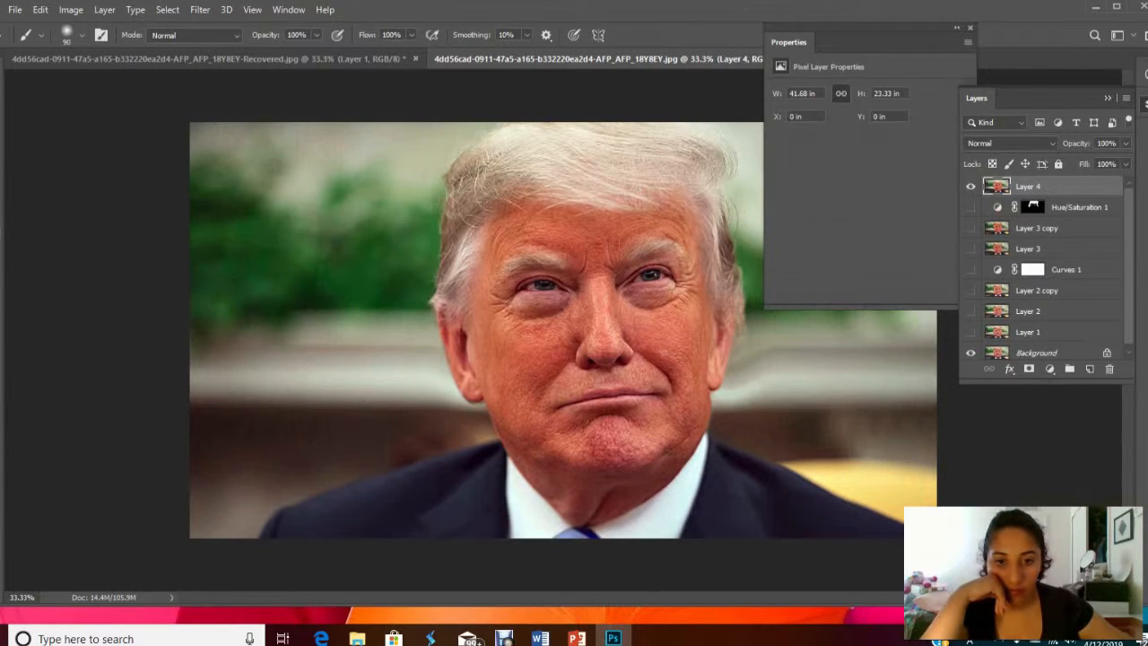
{"action": "left_click", "coordinate": [970, 186]}
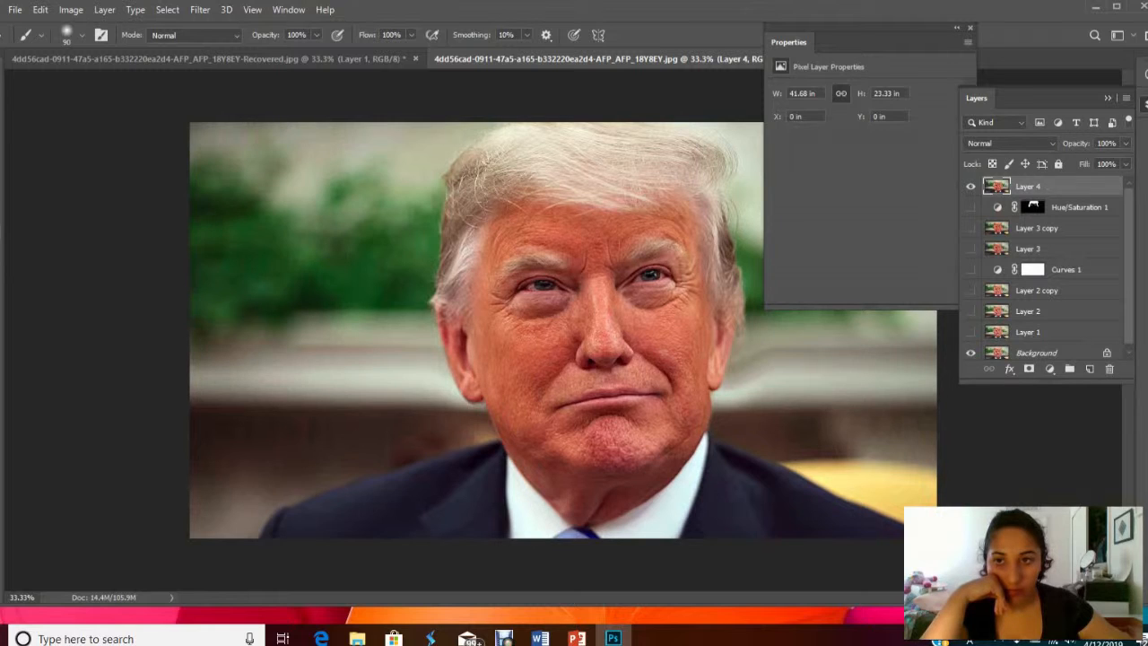
{"action": "left_click", "coordinate": [957, 27]}
Compare the retouched portrait with the original by repeatedly hiding and showing the stamped layer over the Background, leaving it shown.
{"action": "left_click", "coordinate": [971, 187]}
{"action": "left_click", "coordinate": [970, 187]}
{"action": "left_click", "coordinate": [971, 187]}
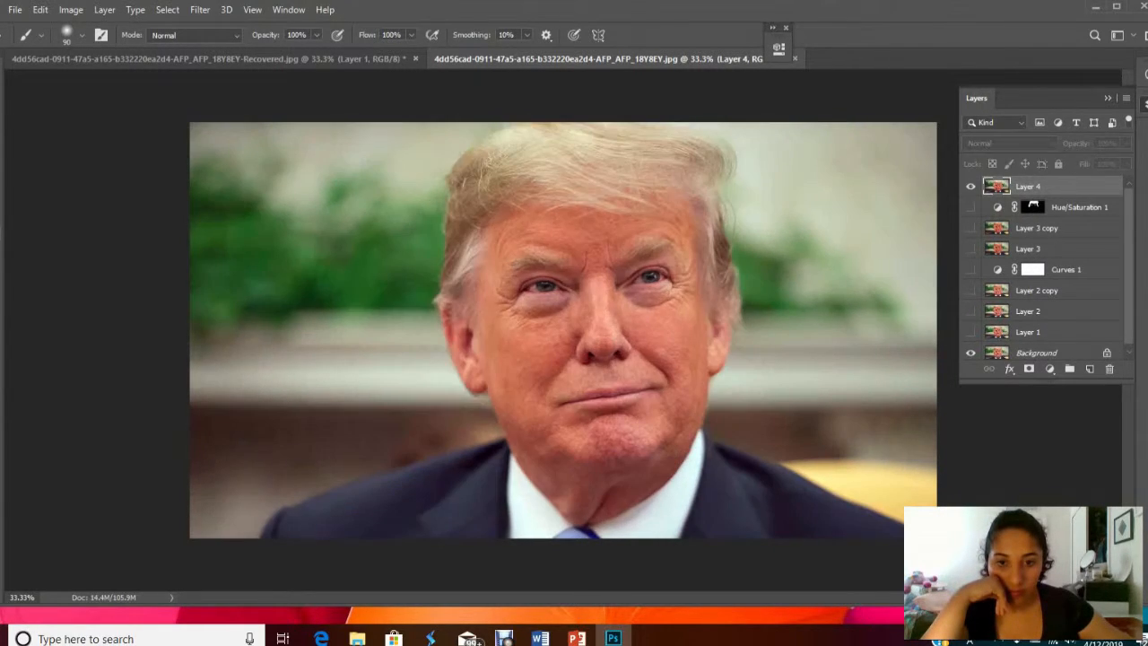
{"action": "left_click", "coordinate": [970, 187]}
{"action": "left_click", "coordinate": [970, 186]}
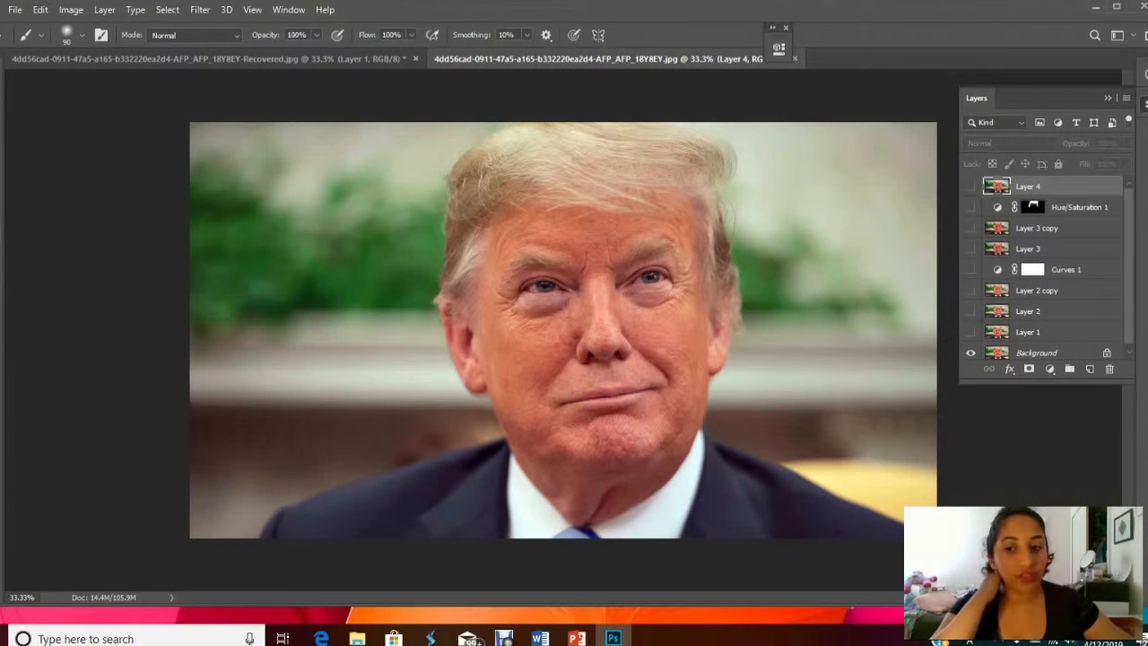
{"action": "left_click", "coordinate": [970, 186]}
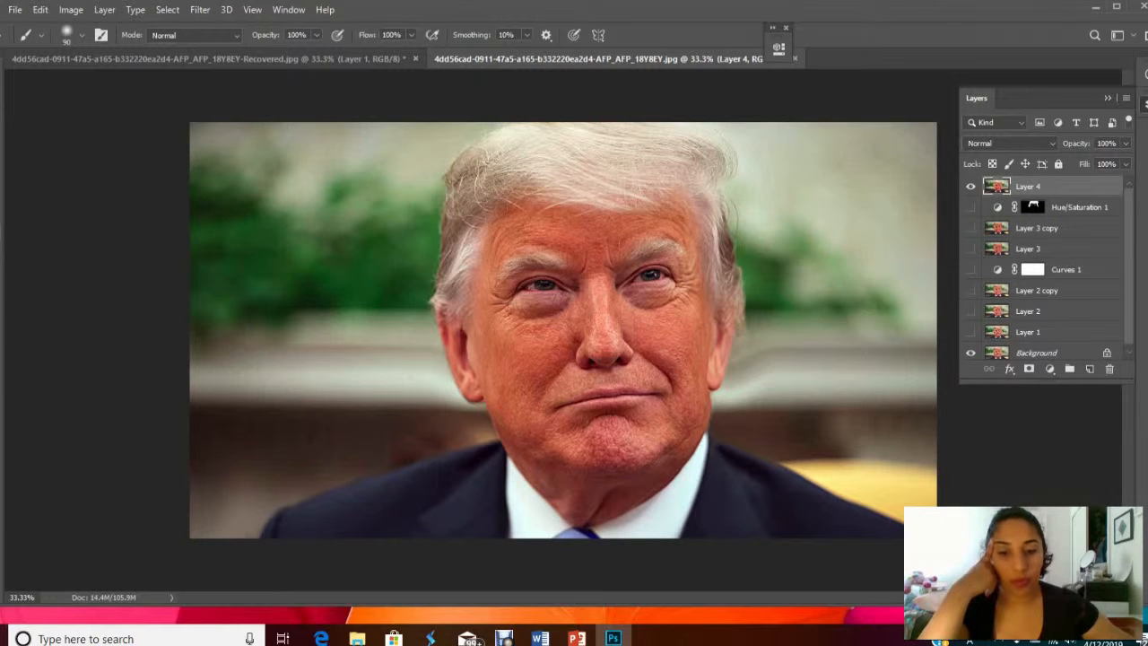
{"action": "left_click", "coordinate": [971, 186]}
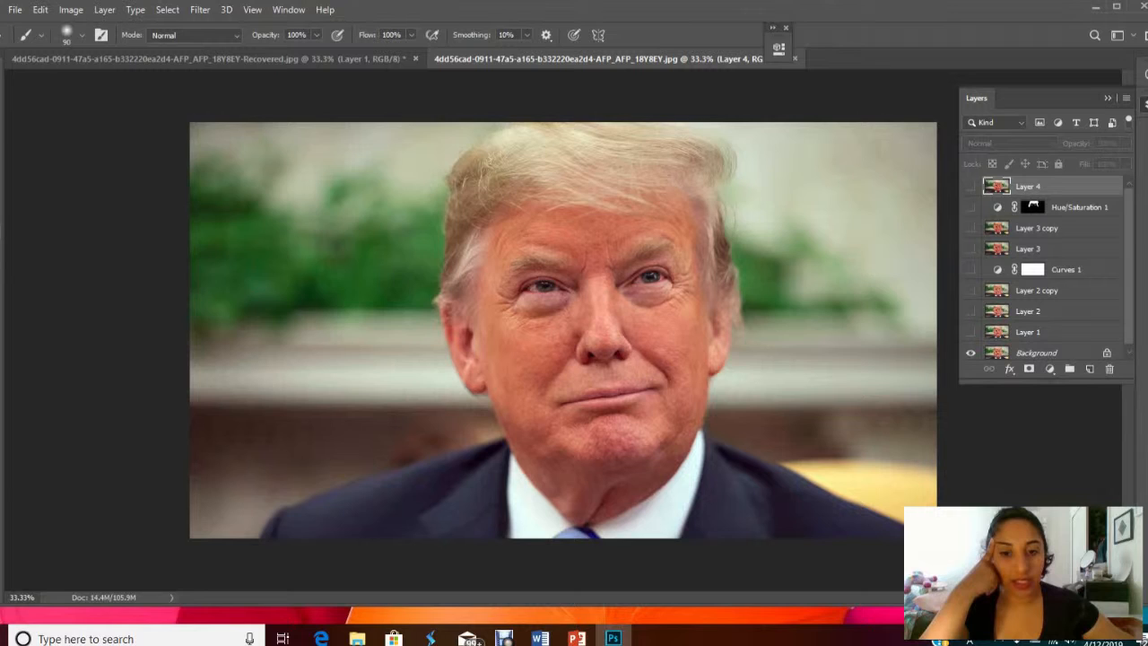
{"action": "left_click", "coordinate": [971, 185]}
{"action": "left_click", "coordinate": [970, 186]}
{"action": "left_click", "coordinate": [970, 186]}
{"action": "left_click", "coordinate": [970, 185]}
{"action": "left_click", "coordinate": [971, 186]}
{"action": "left_click", "coordinate": [971, 185]}
{"action": "left_click", "coordinate": [971, 186]}
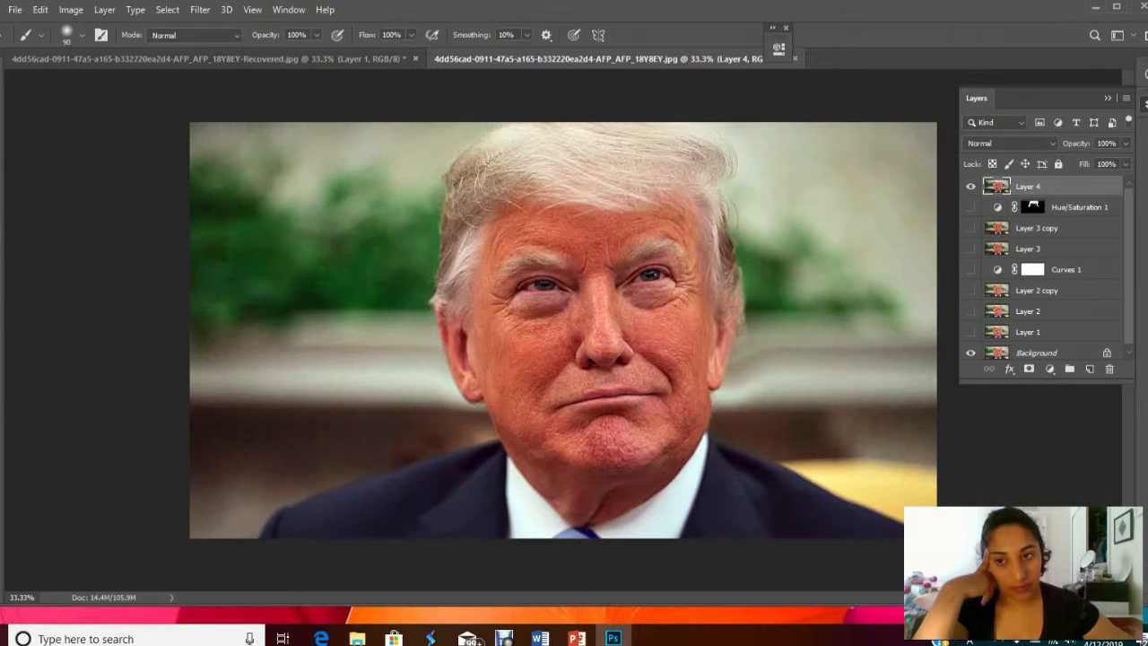